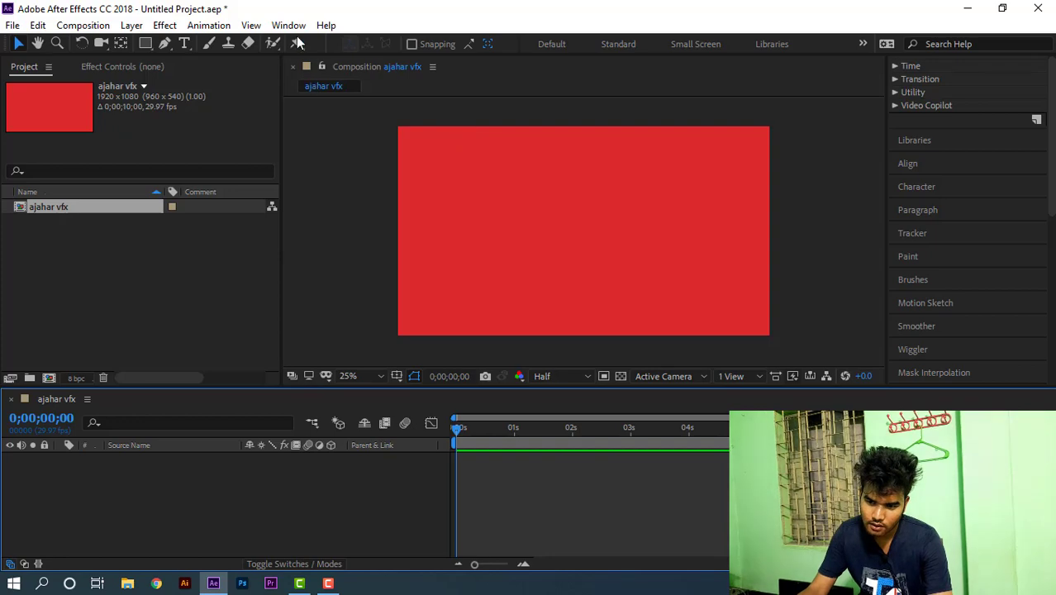
pyautogui.click(285, 26)
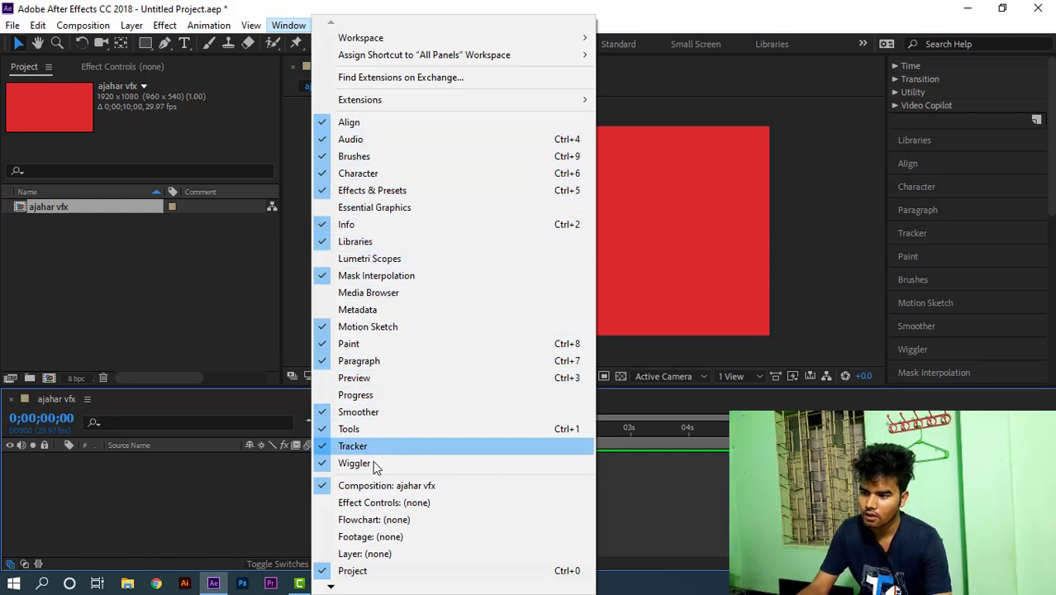
pyautogui.moveTo(330, 587)
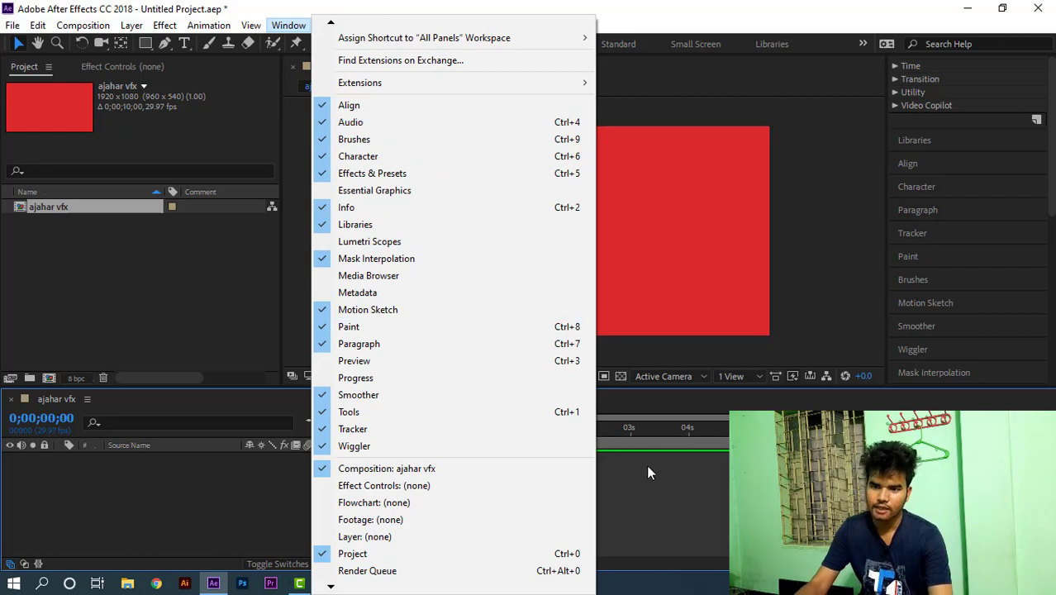
pyautogui.click(697, 471)
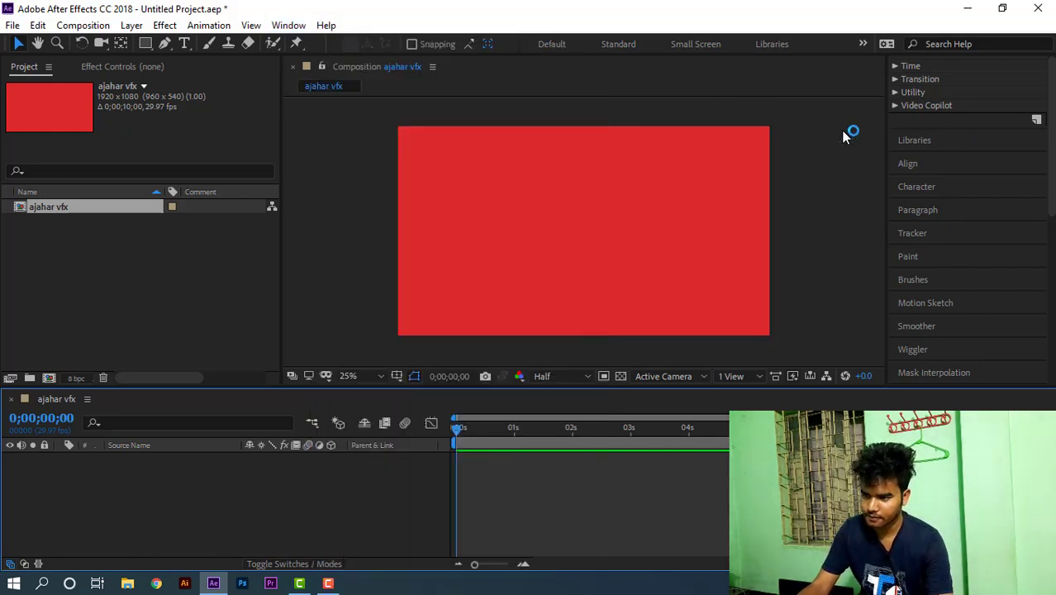
pyautogui.scroll(5, 949, 97)
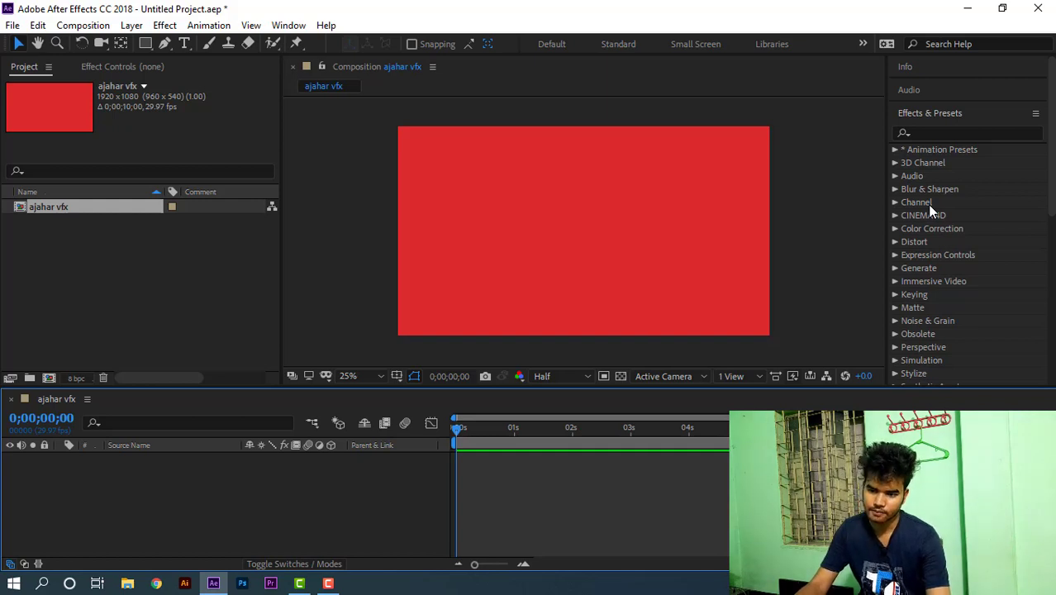
# - Draw two wide yellow rectangles, one above the other, on a single shape layer in the ajahar vfx composition
pyautogui.click(147, 43)
pyautogui.click(188, 44)
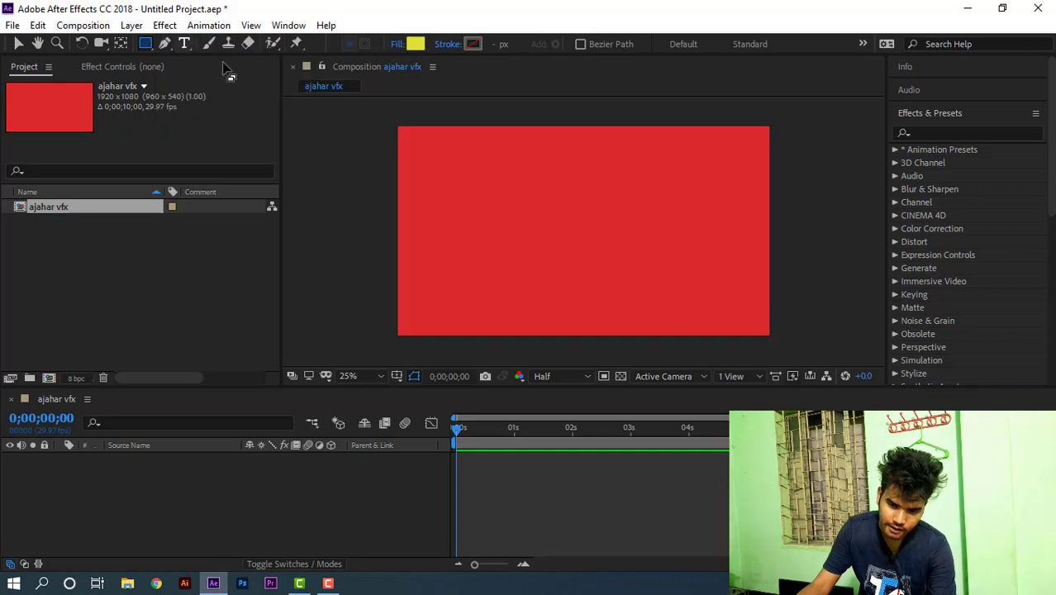
pyautogui.moveTo(455, 162); pyautogui.dragTo(614, 212)
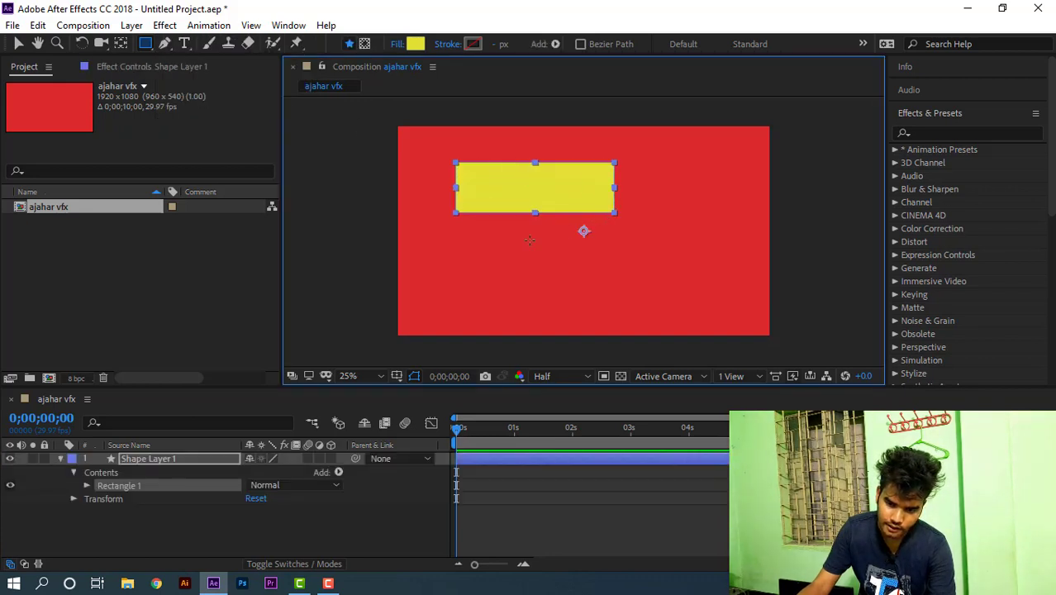
pyautogui.moveTo(476, 243); pyautogui.dragTo(669, 292)
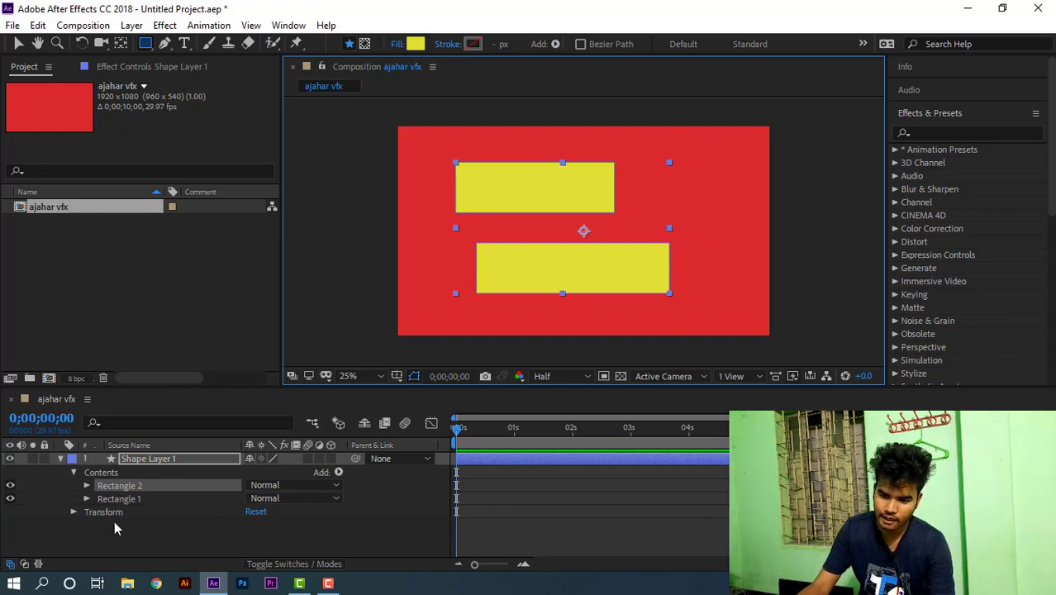
pyautogui.click(73, 473)
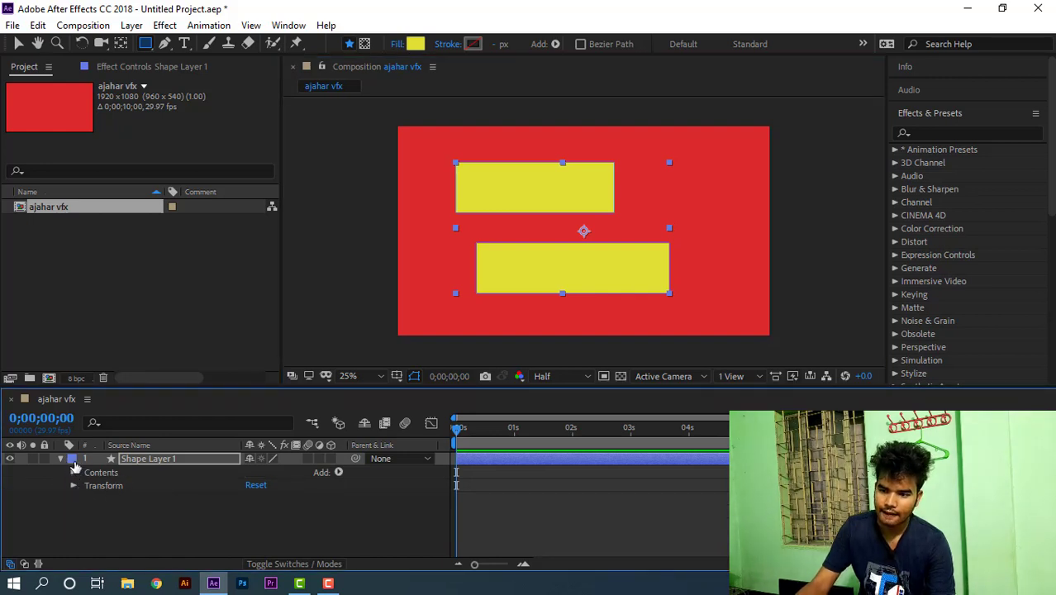
pyautogui.click(195, 514)
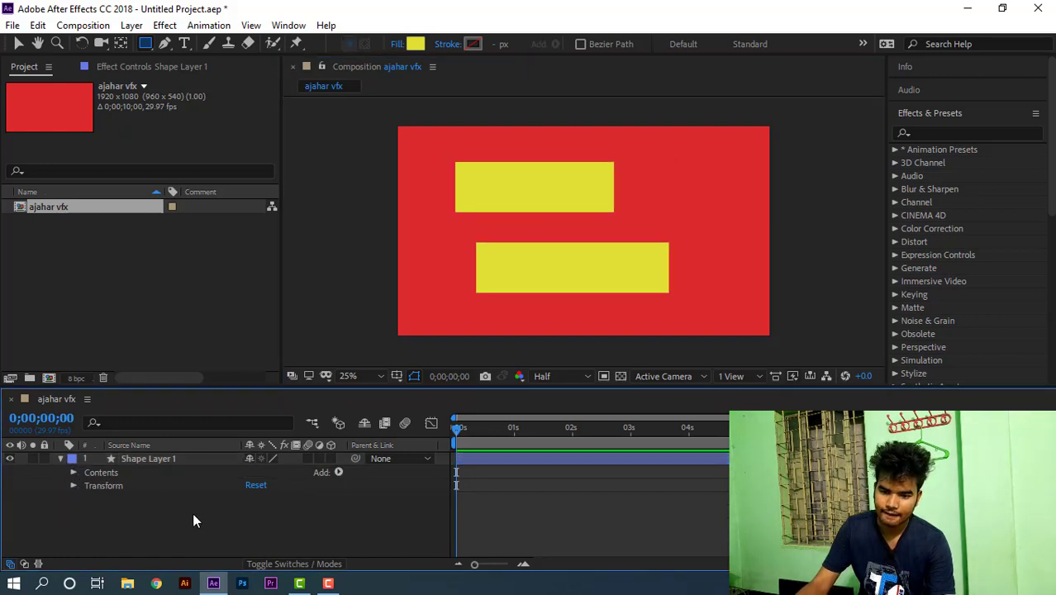
# - Draw a smaller yellow rectangle near the composition's upper-right corner as a separate shape layer
pyautogui.click(155, 459)
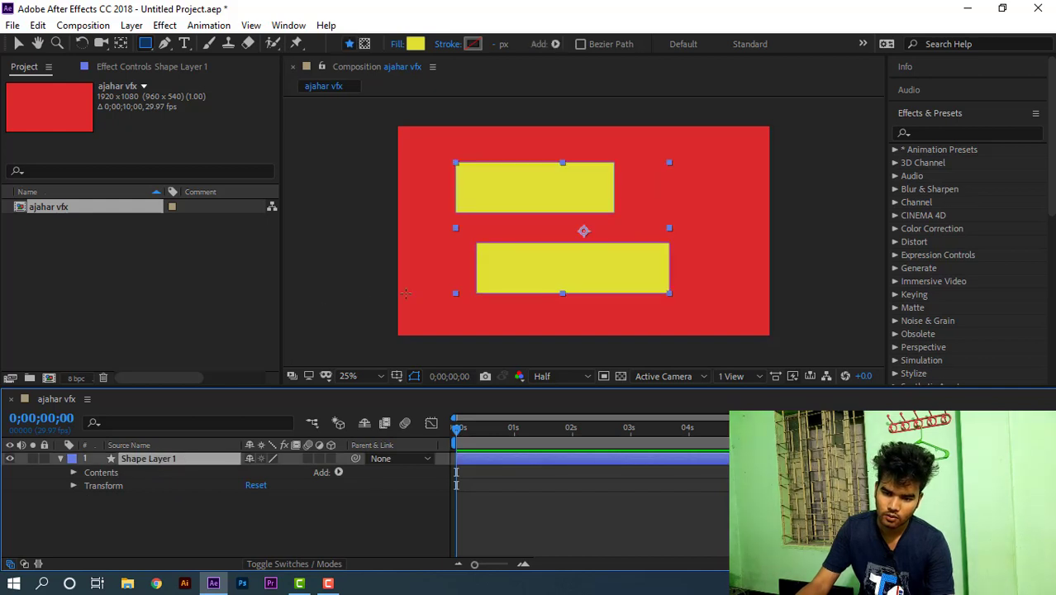
pyautogui.click(332, 295)
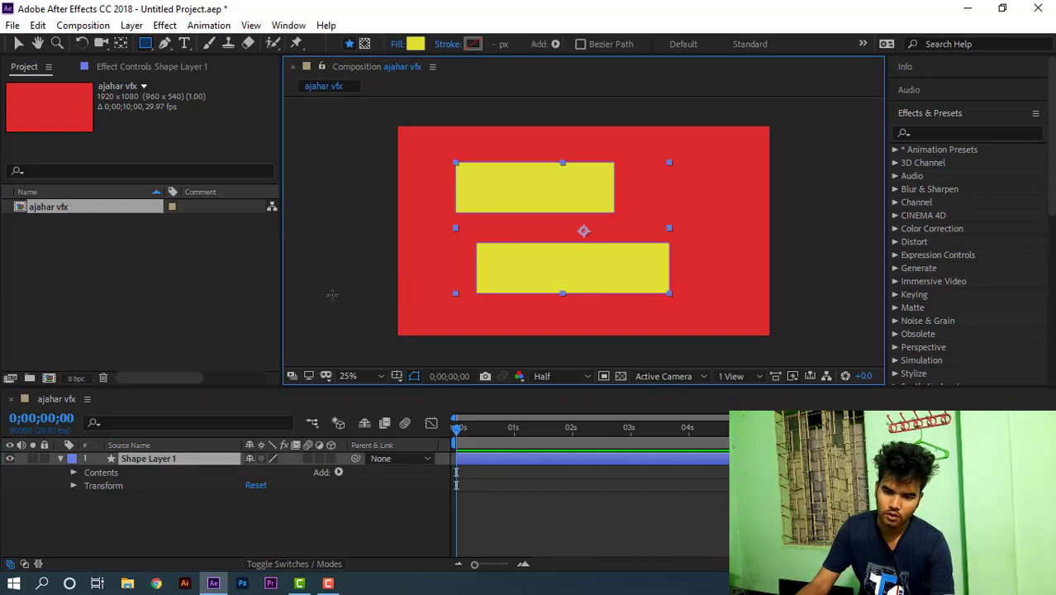
pyautogui.click(230, 537)
pyautogui.click(60, 458)
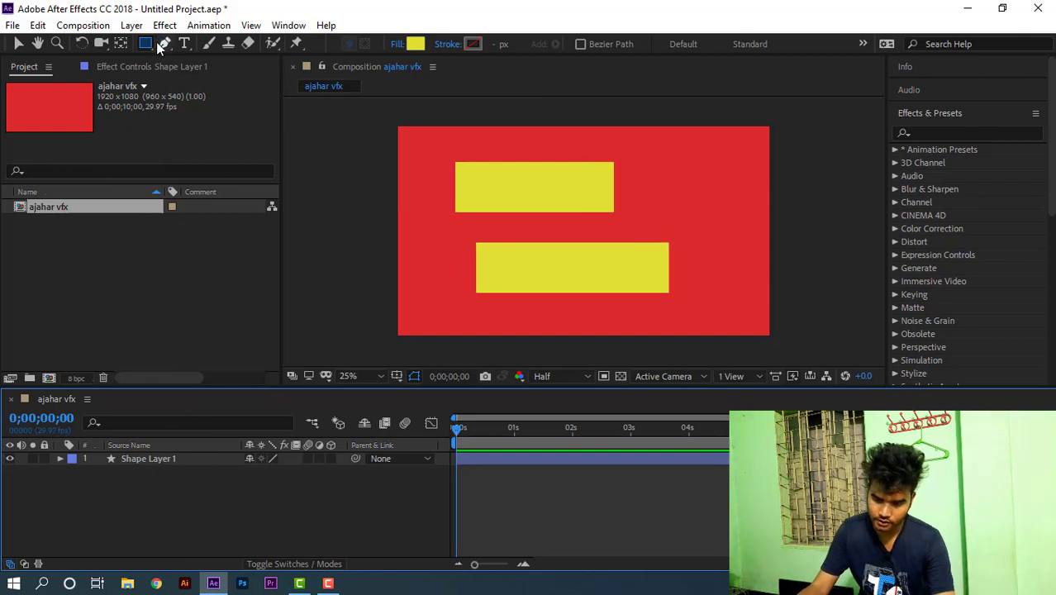
pyautogui.moveTo(153, 45); pyautogui.dragTo(181, 41)
pyautogui.moveTo(659, 153)
pyautogui.mouseDown()
pyautogui.moveTo(684, 189)
pyautogui.moveTo(726, 208)
pyautogui.mouseUp()
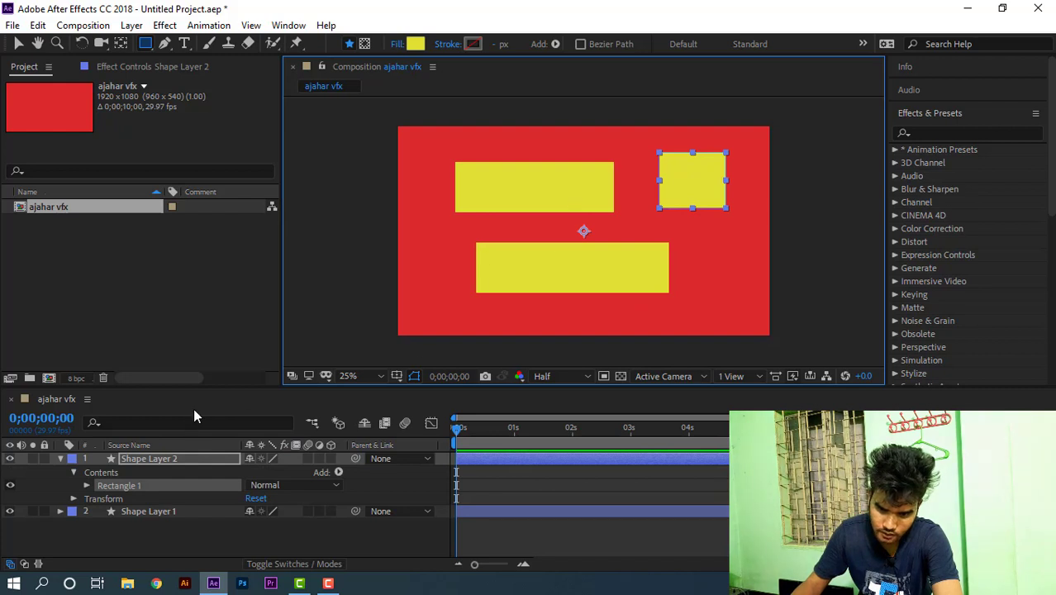
# - Delete the small rectangle's shape layer and undo the deletion
pyautogui.click(183, 322)
pyautogui.click(192, 461)
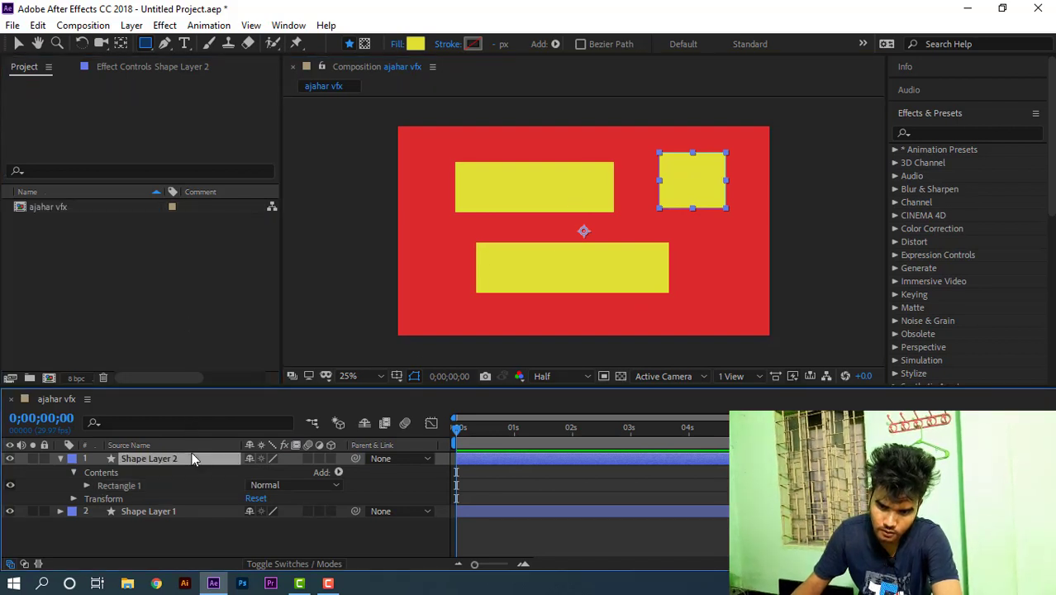
pyautogui.press('Delete')
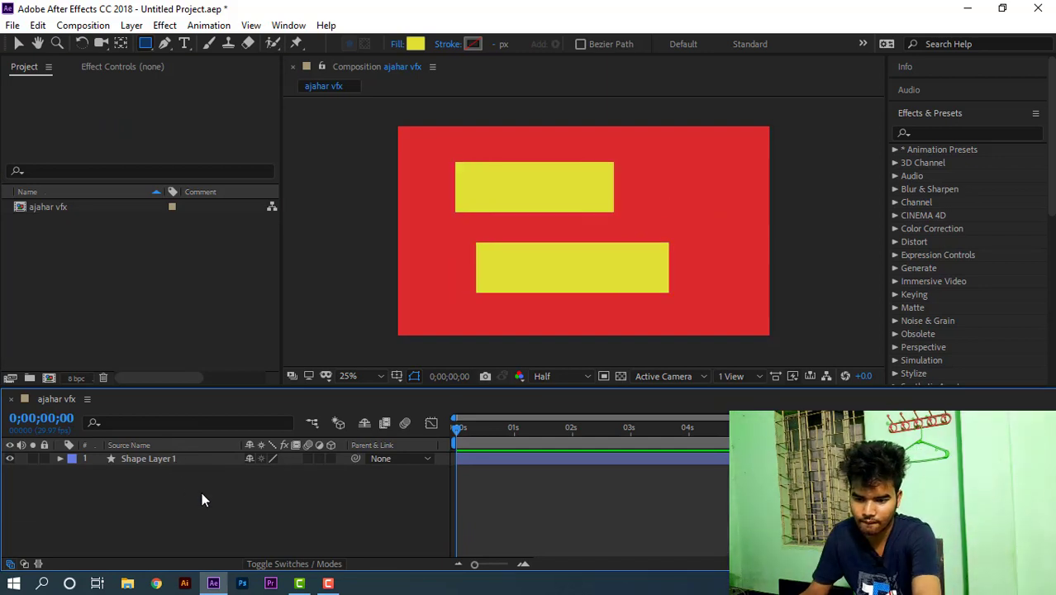
pyautogui.hotkey('ctrl', 'z')
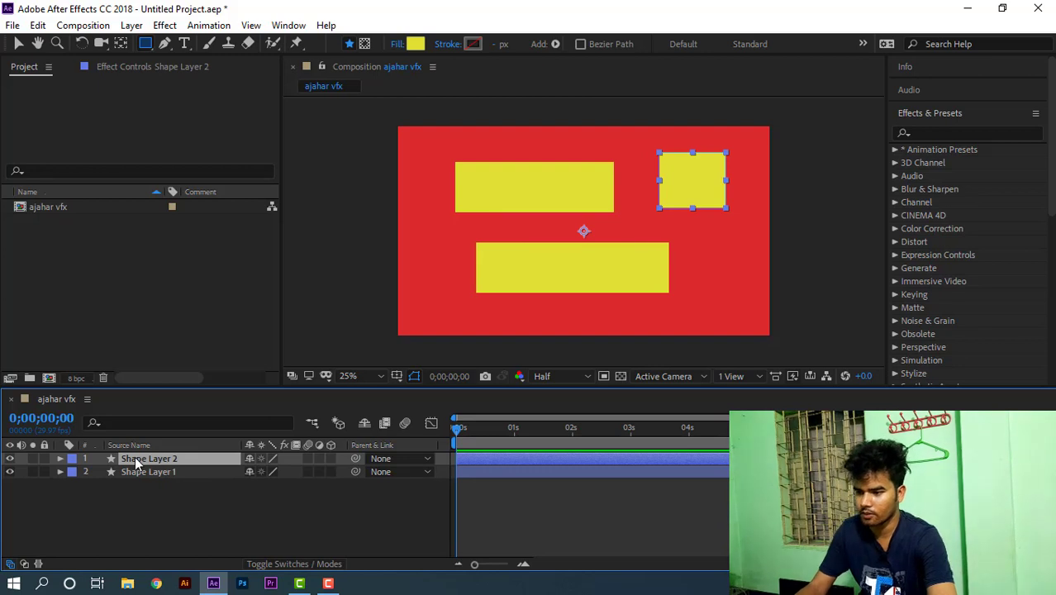
pyautogui.click(153, 511)
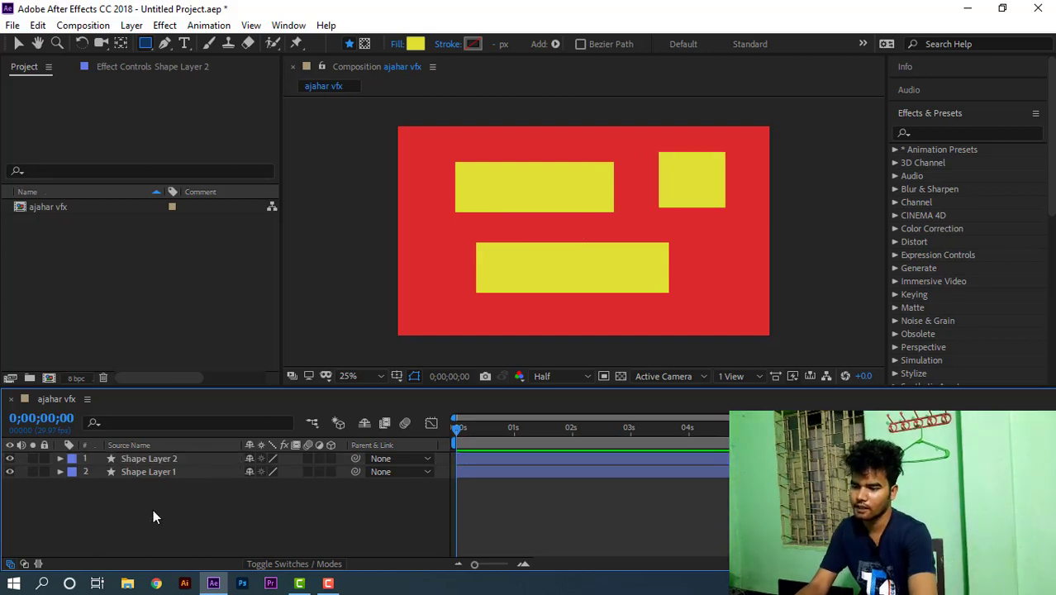
pyautogui.click(127, 457)
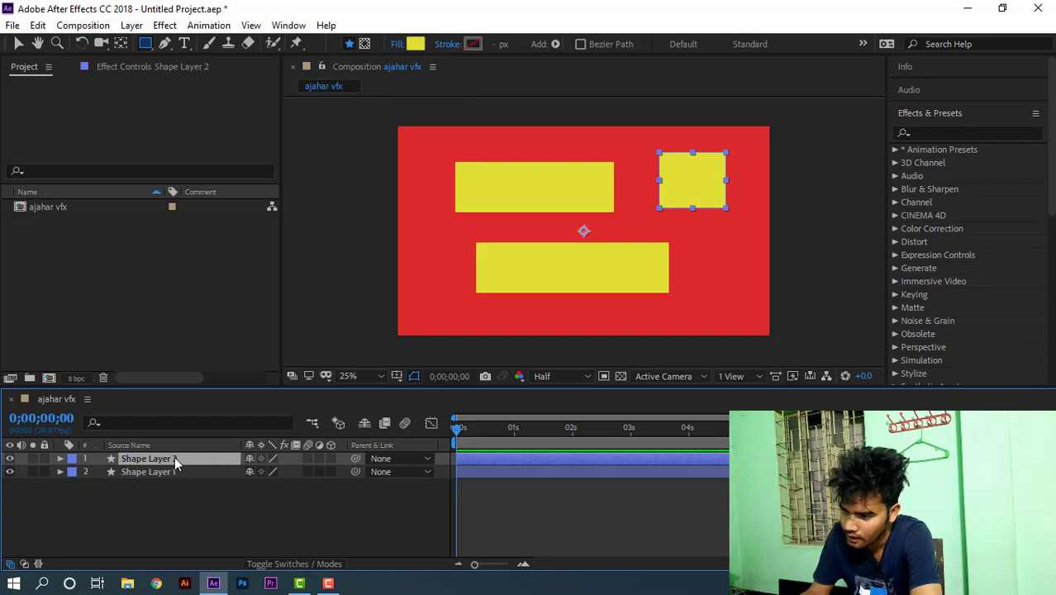
pyautogui.click(365, 526)
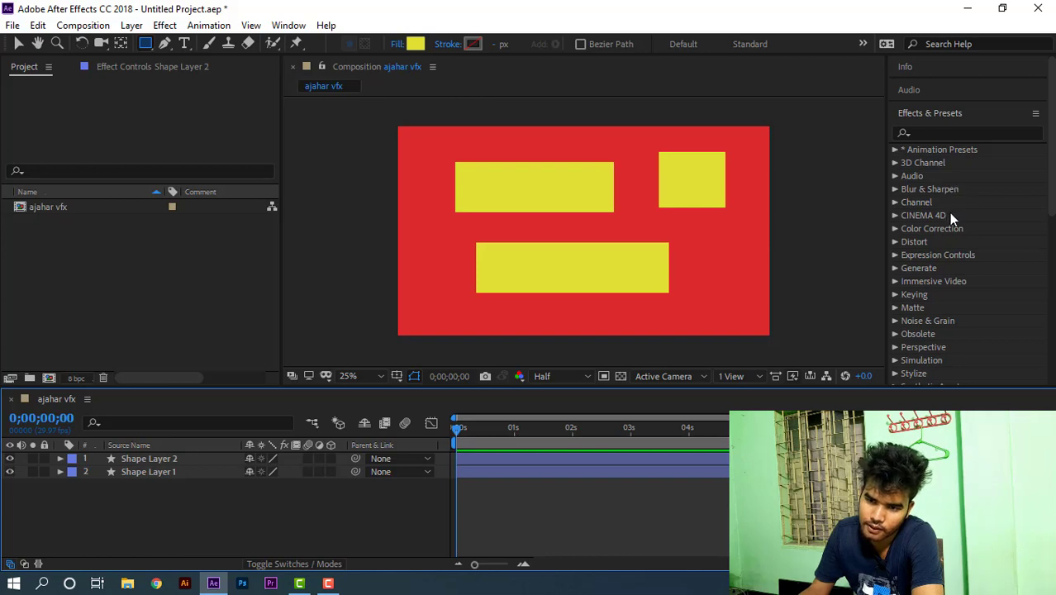
# - Look over the effect categories available for layers, from 3D Channel to Video Copilot
pyautogui.scroll(-5, 936, 191)
pyautogui.scroll(4, 936, 196)
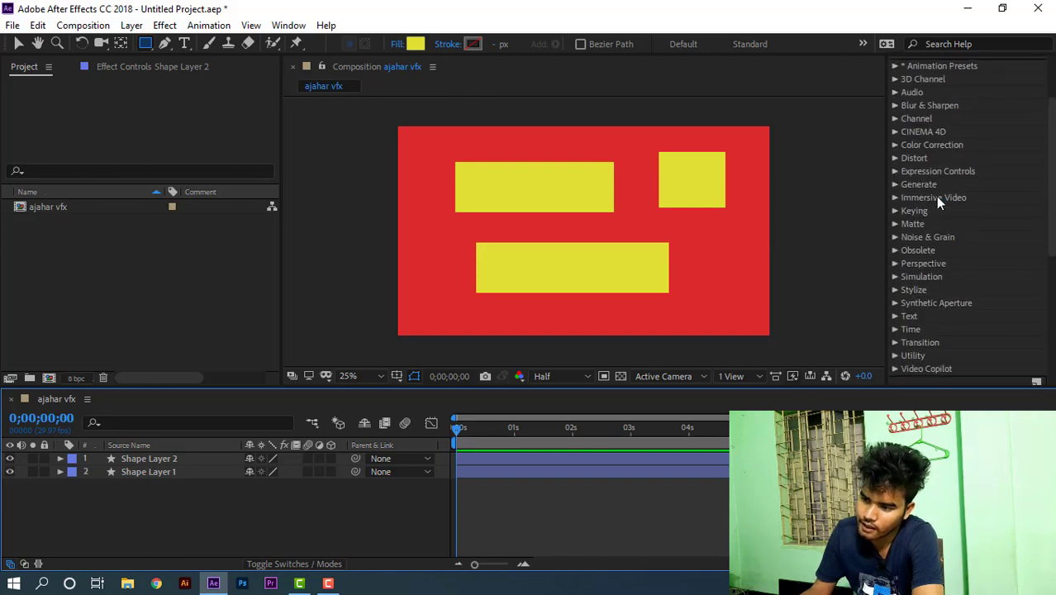
pyautogui.scroll(1, 944, 192)
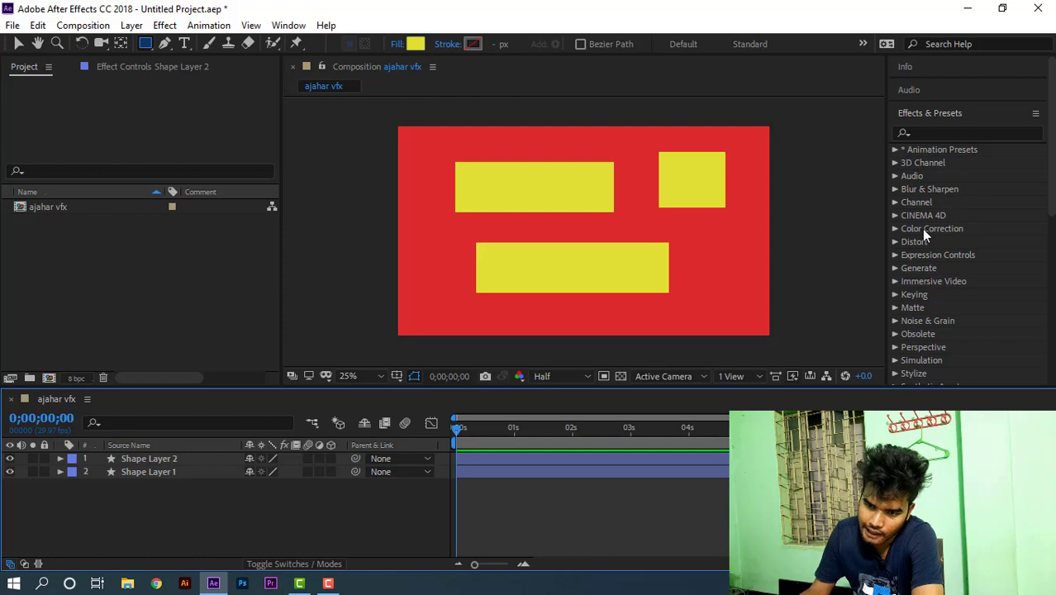
pyautogui.scroll(-1, 958, 279)
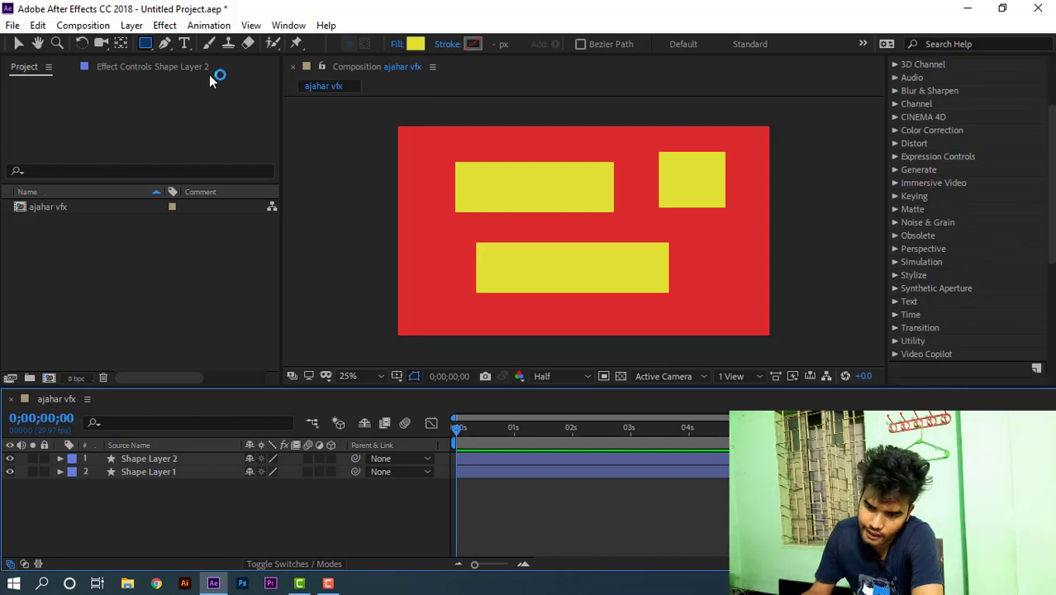
pyautogui.click(165, 26)
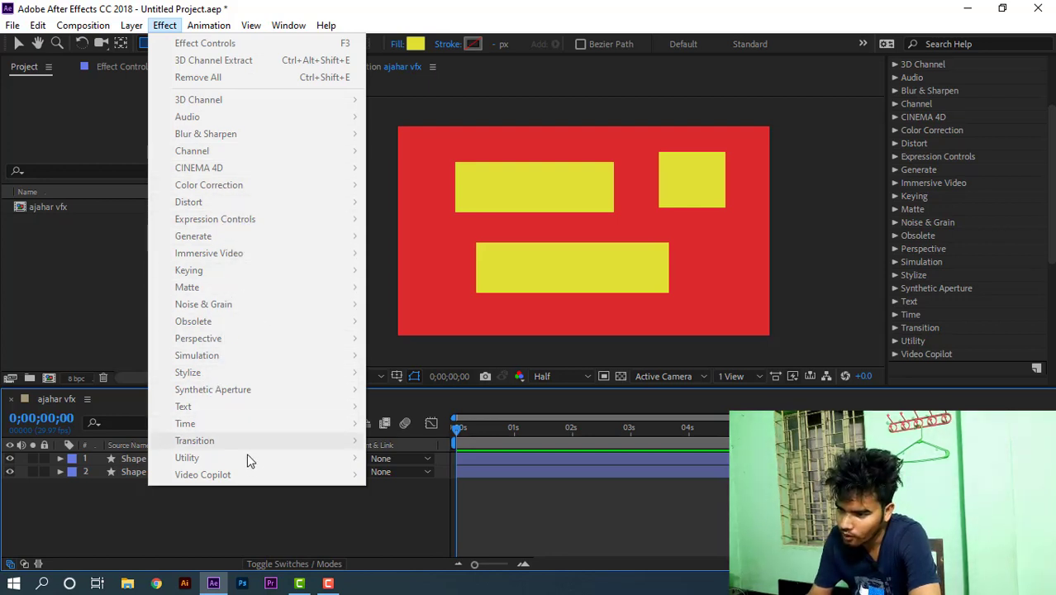
pyautogui.click(251, 515)
pyautogui.scroll(3, 967, 157)
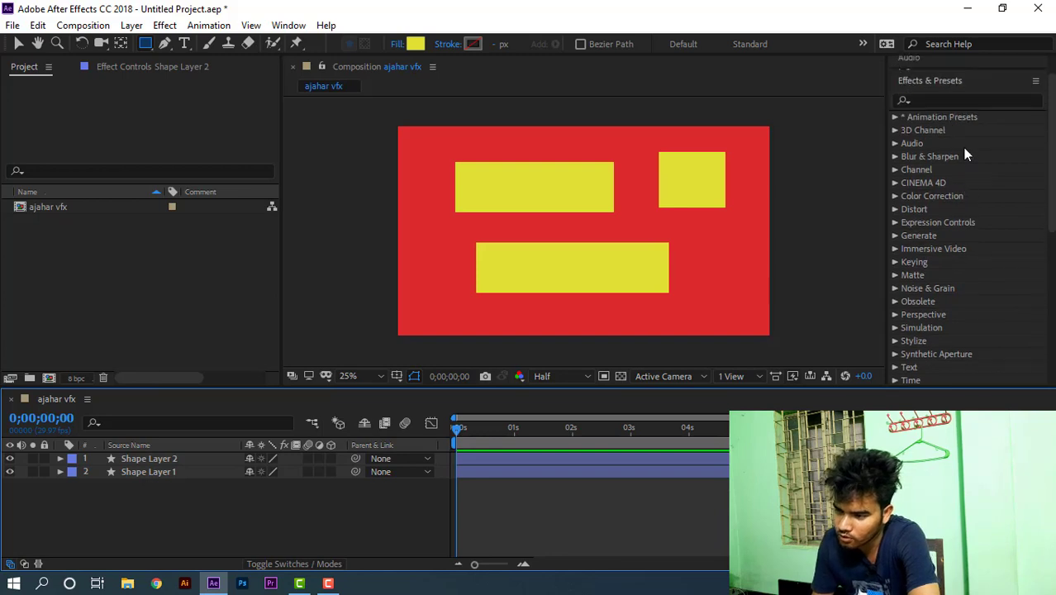
# - Expand the Animation Presets and examine the presets in the Backgrounds and Behaviors folders
pyautogui.click(894, 117)
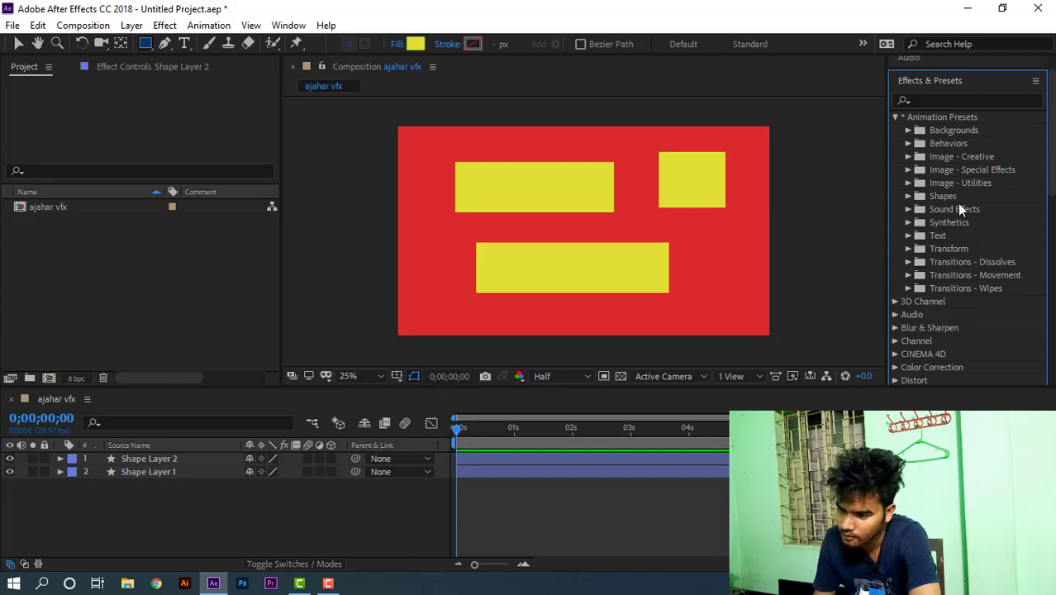
pyautogui.click(908, 132)
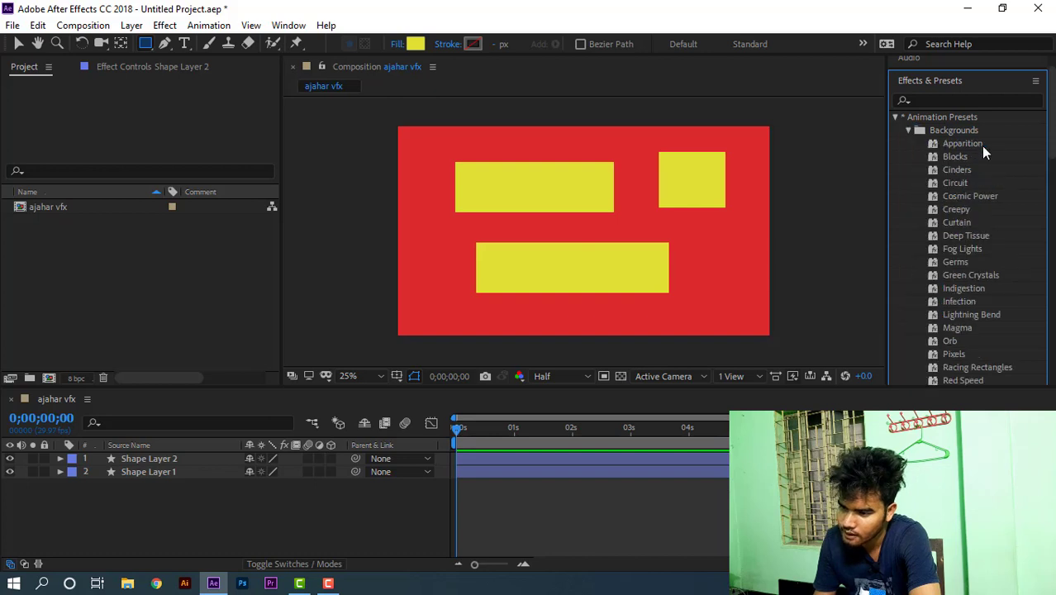
pyautogui.scroll(-5, 979, 153)
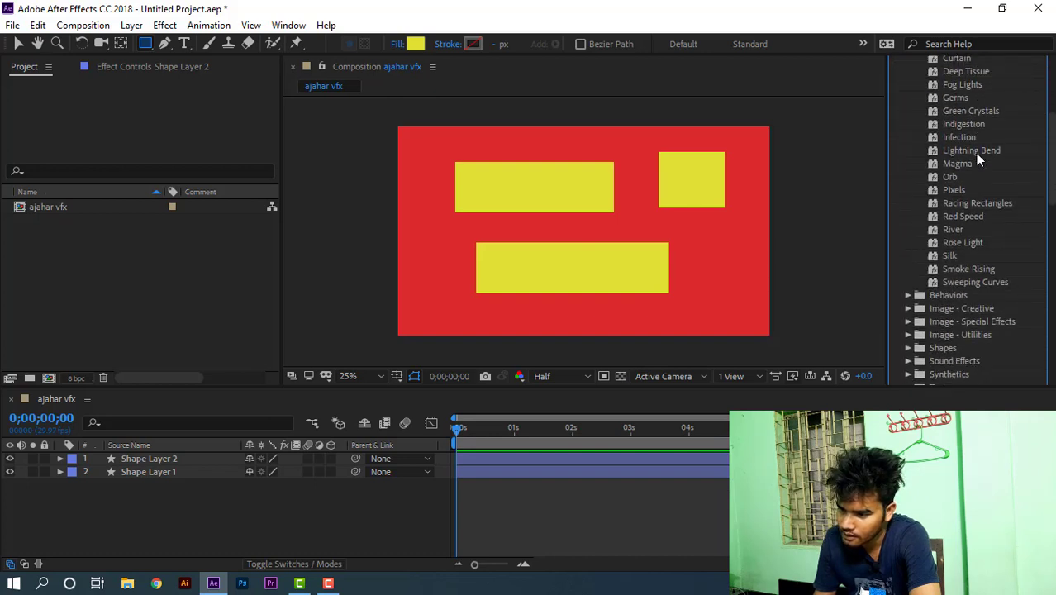
pyautogui.scroll(-1, 978, 157)
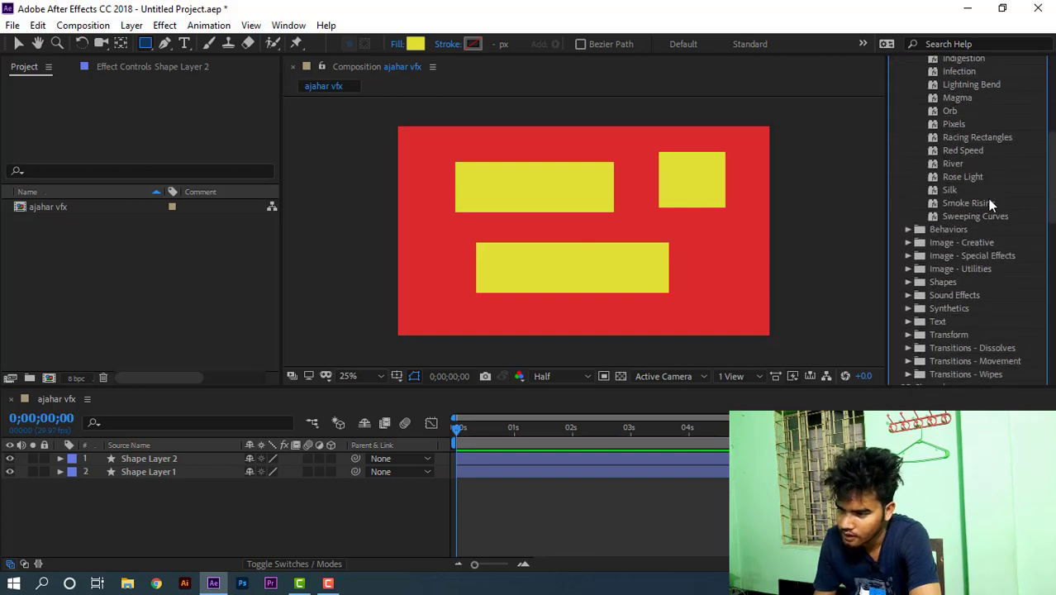
pyautogui.click(909, 229)
pyautogui.scroll(-3, 1015, 220)
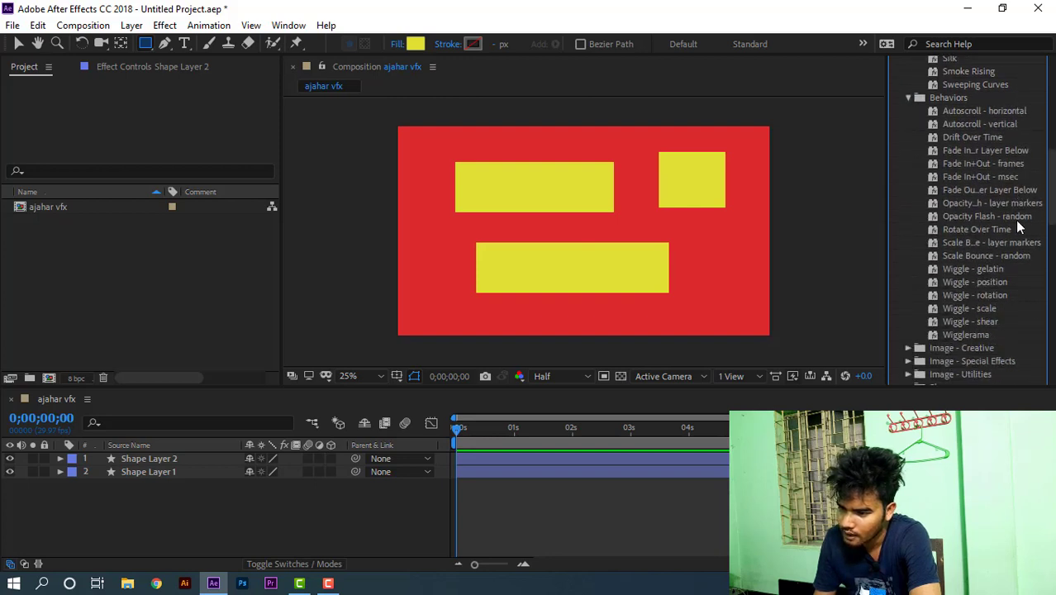
pyautogui.scroll(-1, 1013, 219)
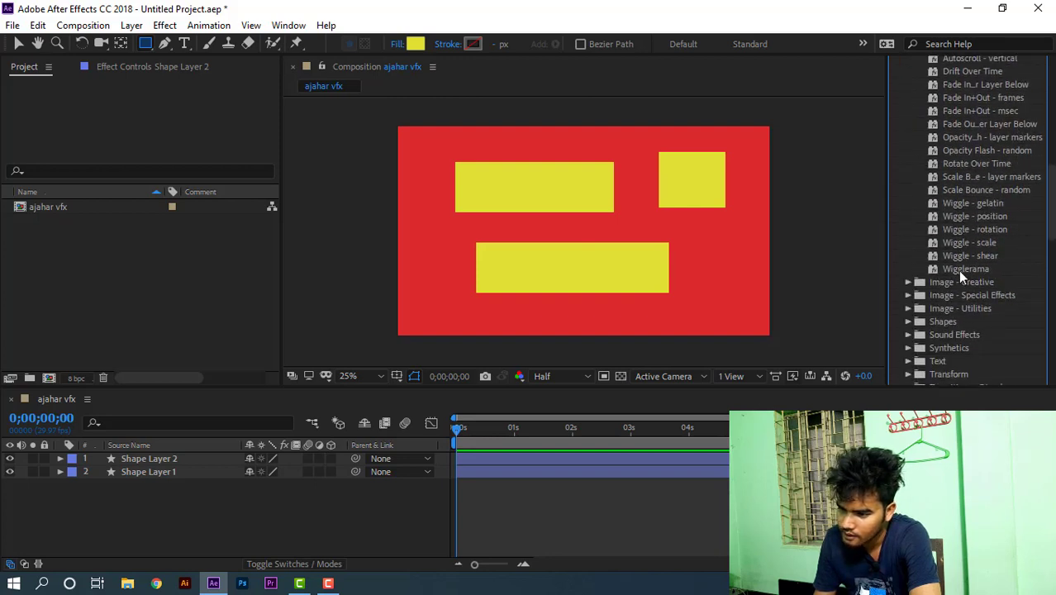
# - Examine the animation presets in the Image - Creative, Image - Special Effects, Image - Utilities and Shapes folders
pyautogui.click(908, 281)
pyautogui.scroll(-6, 959, 250)
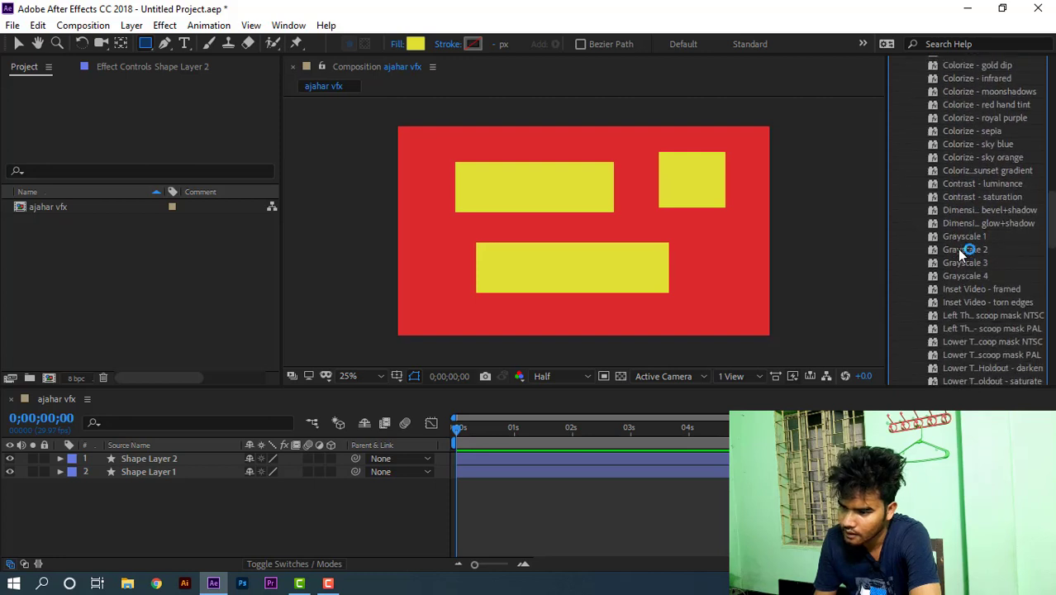
pyautogui.scroll(-4, 959, 252)
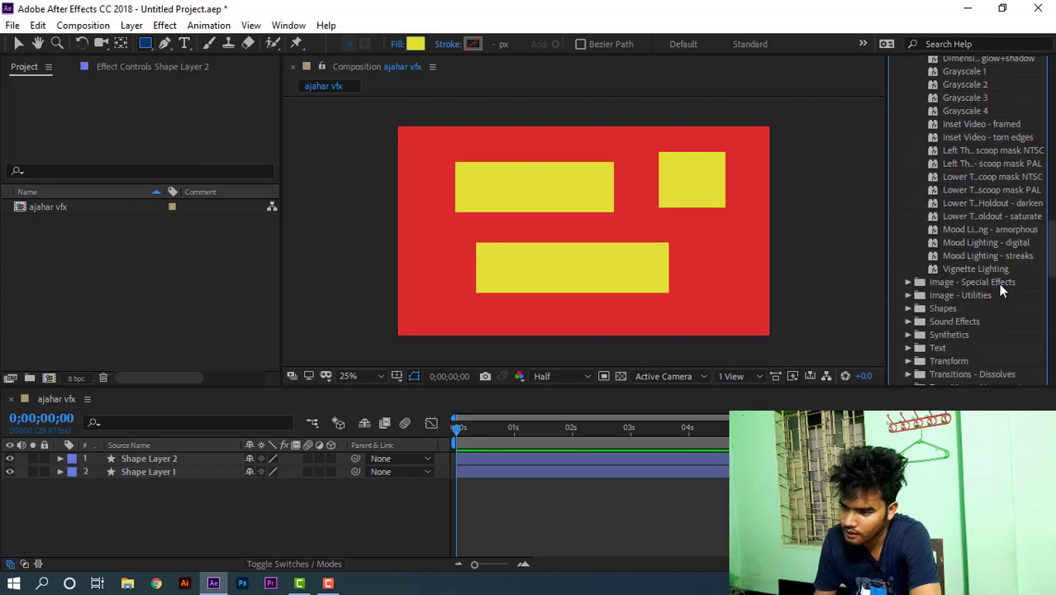
pyautogui.click(908, 282)
pyautogui.scroll(-2, 969, 258)
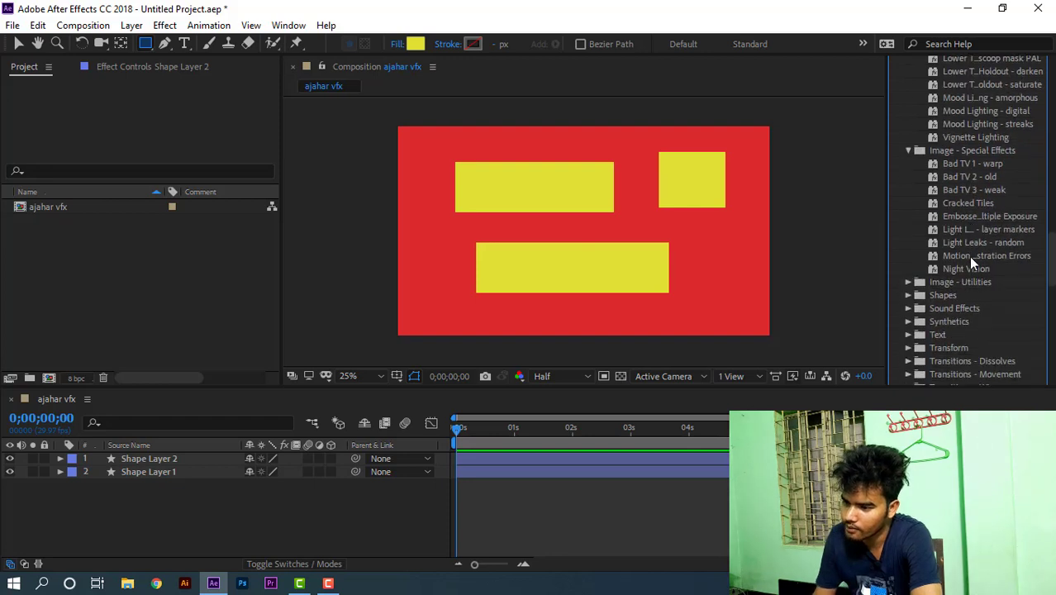
pyautogui.click(910, 282)
pyautogui.scroll(-4, 963, 257)
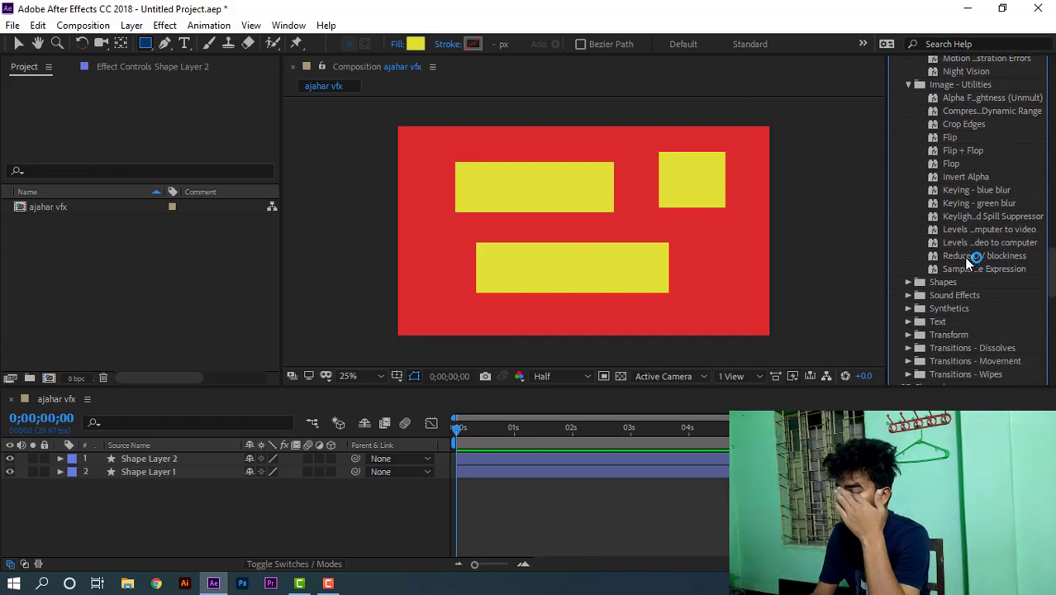
pyautogui.click(908, 282)
pyautogui.scroll(-3, 964, 264)
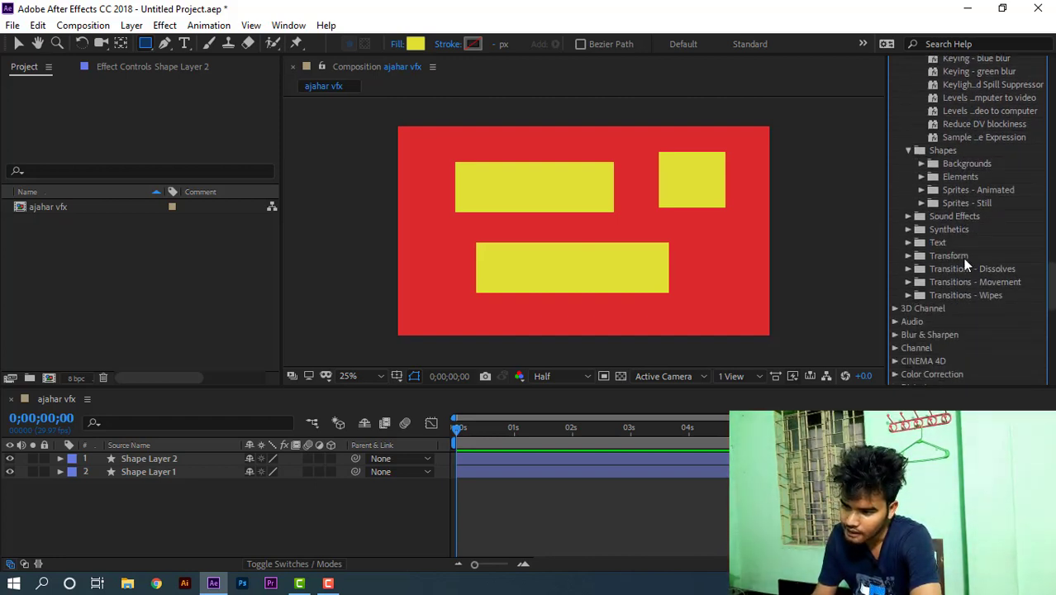
# - Examine the Sound Effects presets, the remaining preset folders and the effect categories down to Video Copilot
pyautogui.click(907, 217)
pyautogui.scroll(-2, 992, 217)
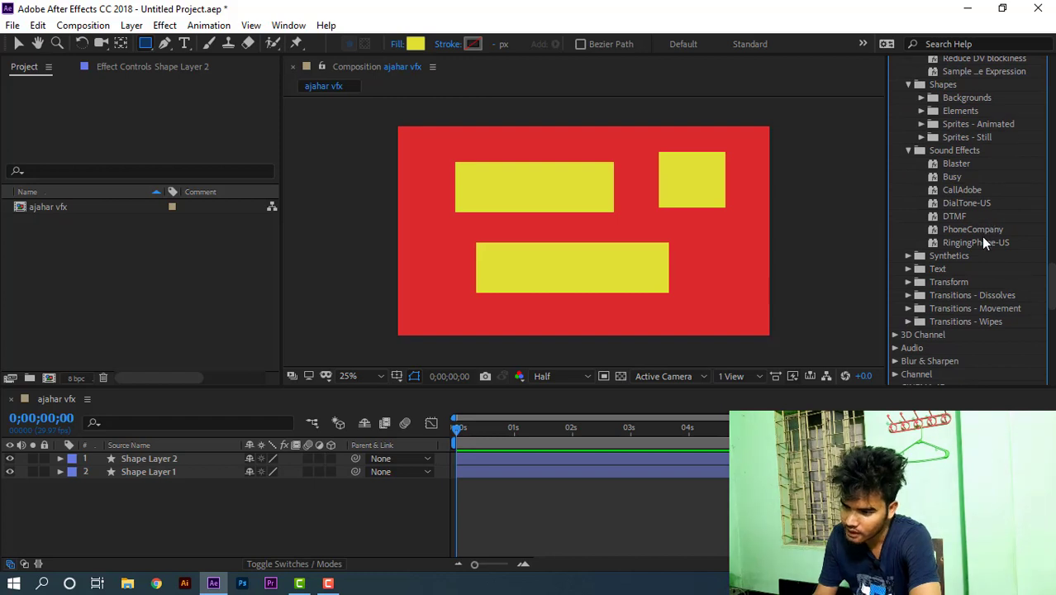
pyautogui.scroll(10, 979, 251)
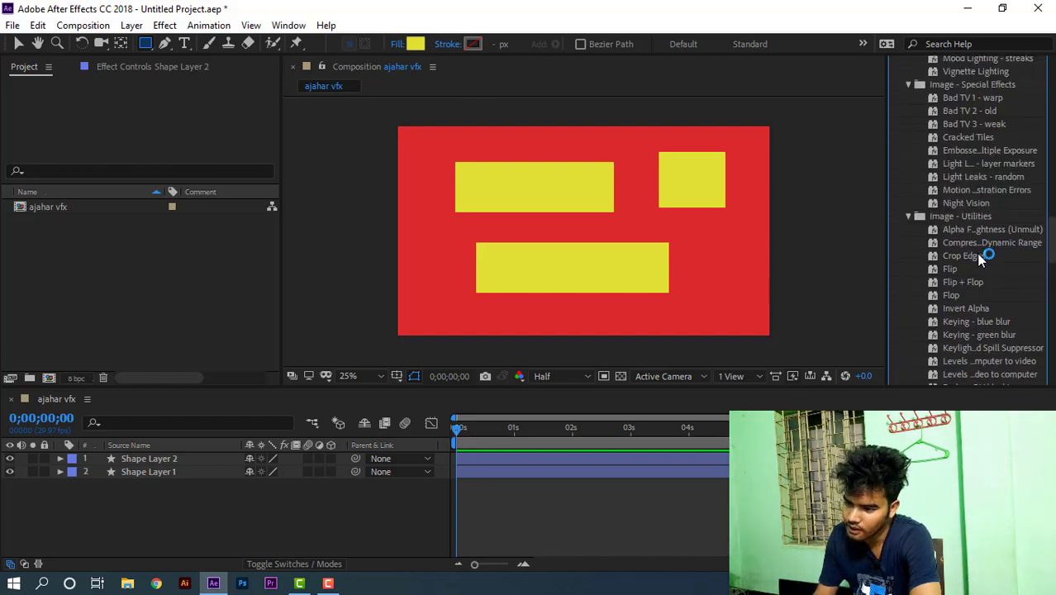
pyautogui.scroll(-10, 977, 256)
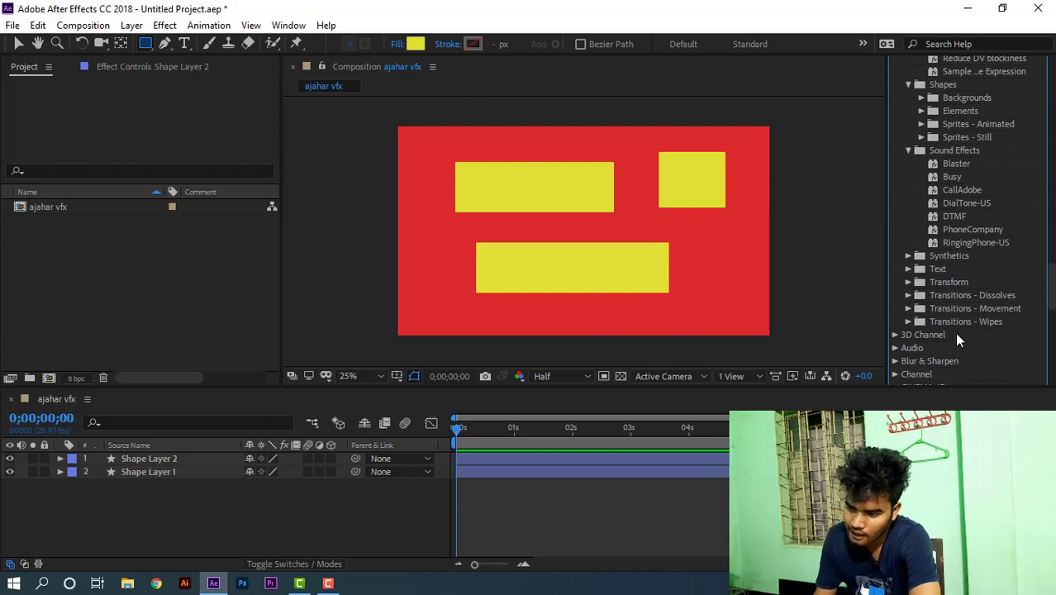
pyautogui.scroll(-5, 1004, 307)
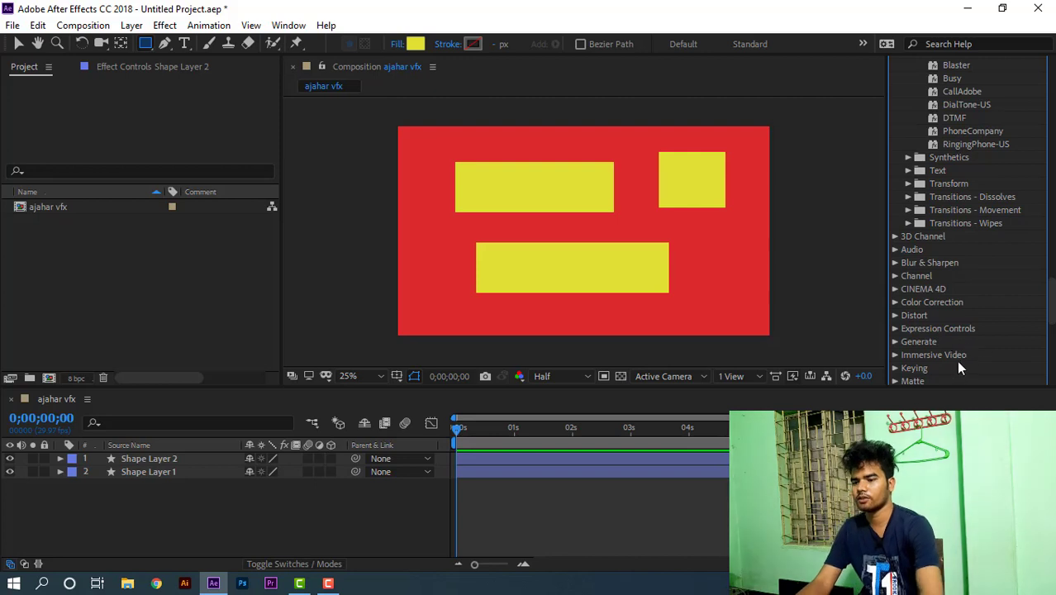
pyautogui.scroll(-2, 941, 364)
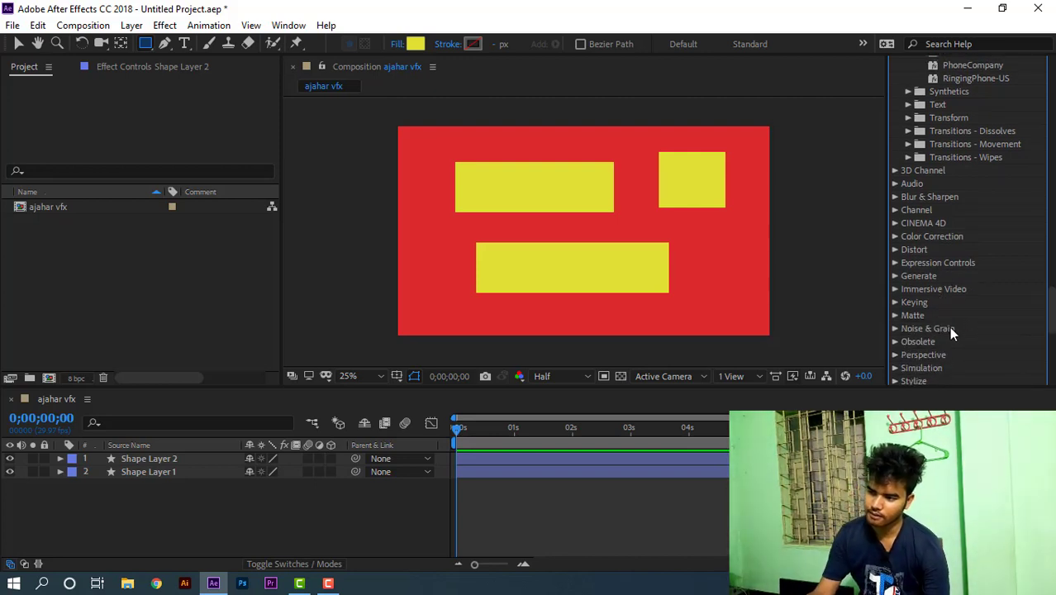
pyautogui.scroll(-4, 942, 345)
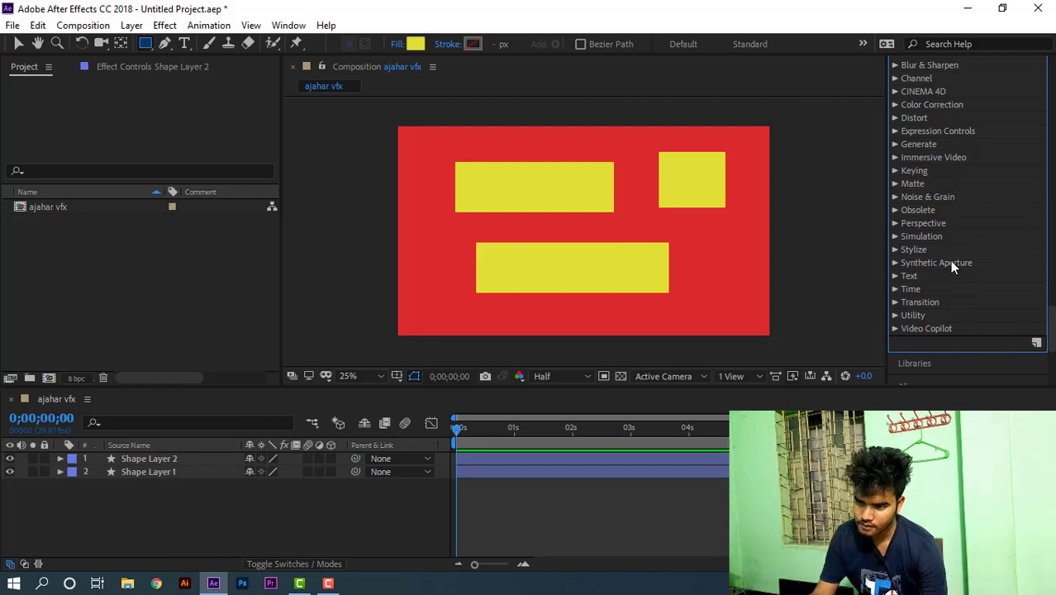
# - Apply the Apparition preset from the Backgrounds animation presets to Shape Layer 2
pyautogui.scroll(10, 947, 265)
pyautogui.scroll(15, 940, 265)
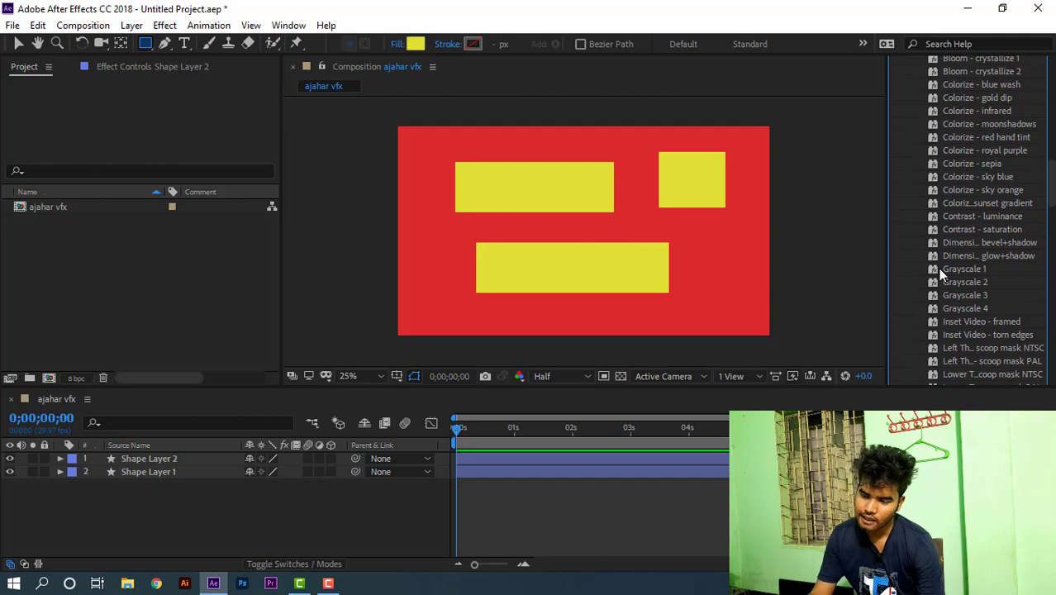
pyautogui.scroll(15, 940, 273)
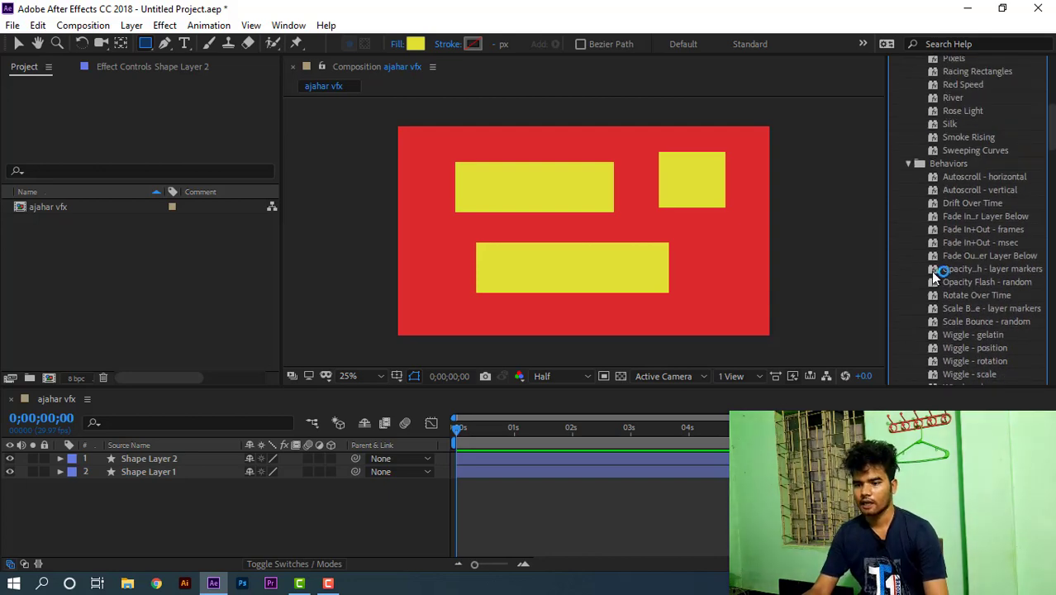
pyautogui.scroll(8, 931, 271)
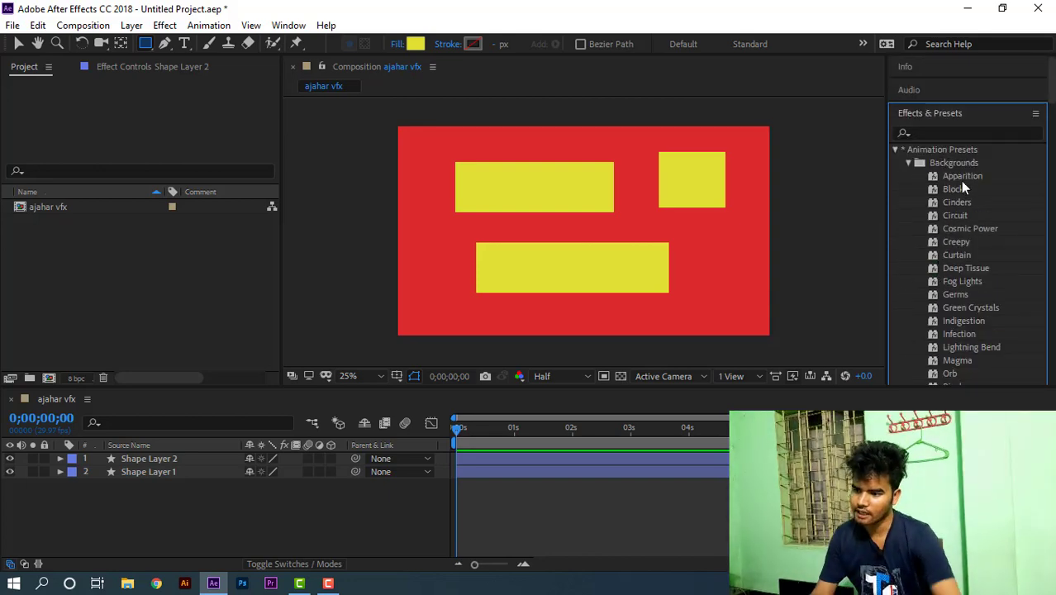
pyautogui.moveTo(961, 177); pyautogui.dragTo(195, 468)
pyautogui.moveTo(179, 465); pyautogui.dragTo(175, 456)
pyautogui.press('v')
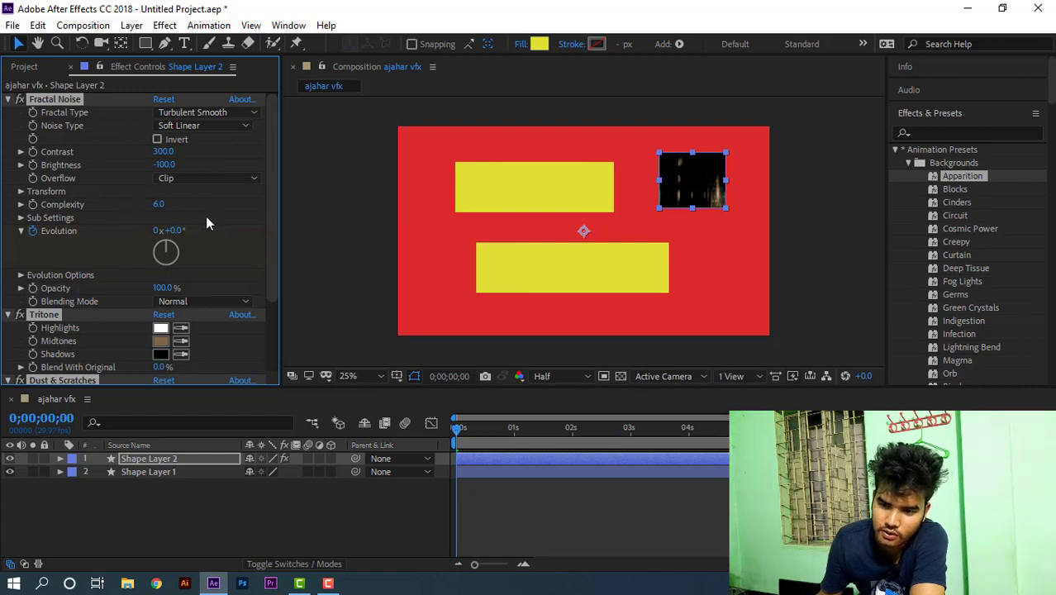
# - Set the Highlights color of Shape Layer 2's Tritone effect to a light red
pyautogui.scroll(-3, 207, 220)
pyautogui.scroll(3, 204, 293)
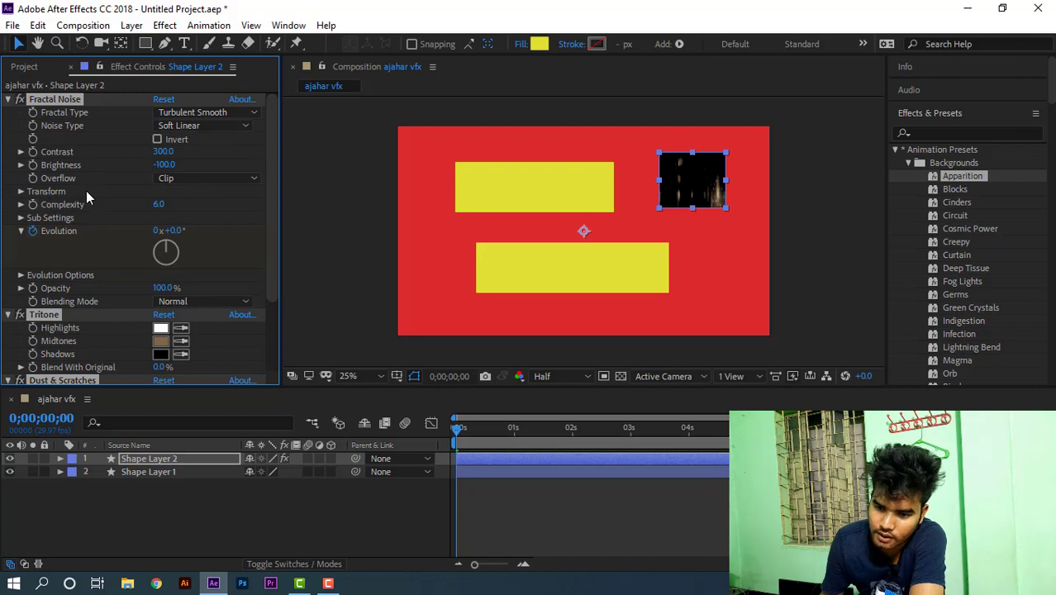
pyautogui.scroll(-1, 103, 225)
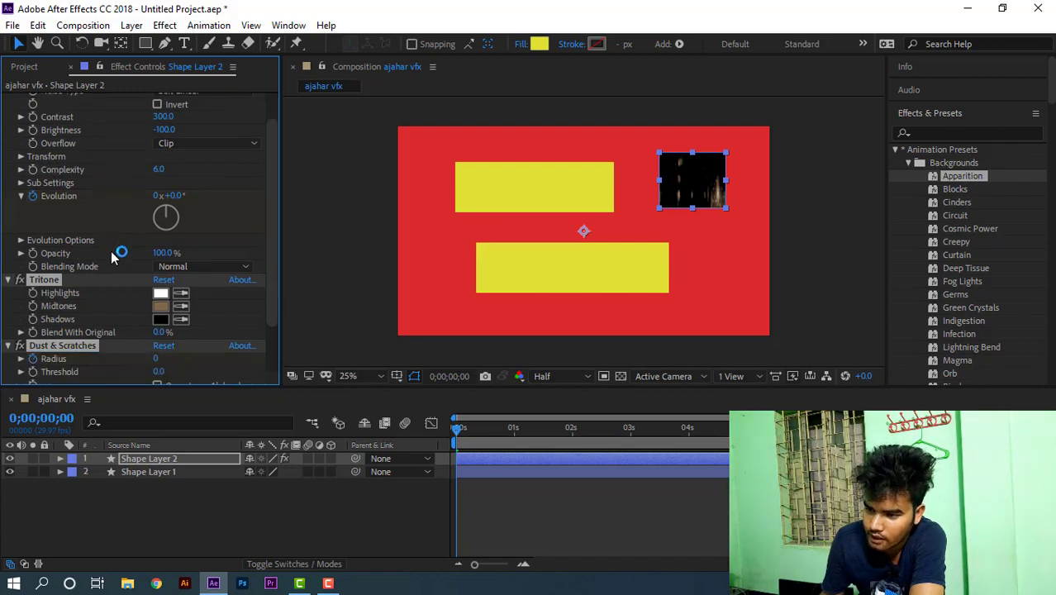
pyautogui.scroll(-1, 122, 265)
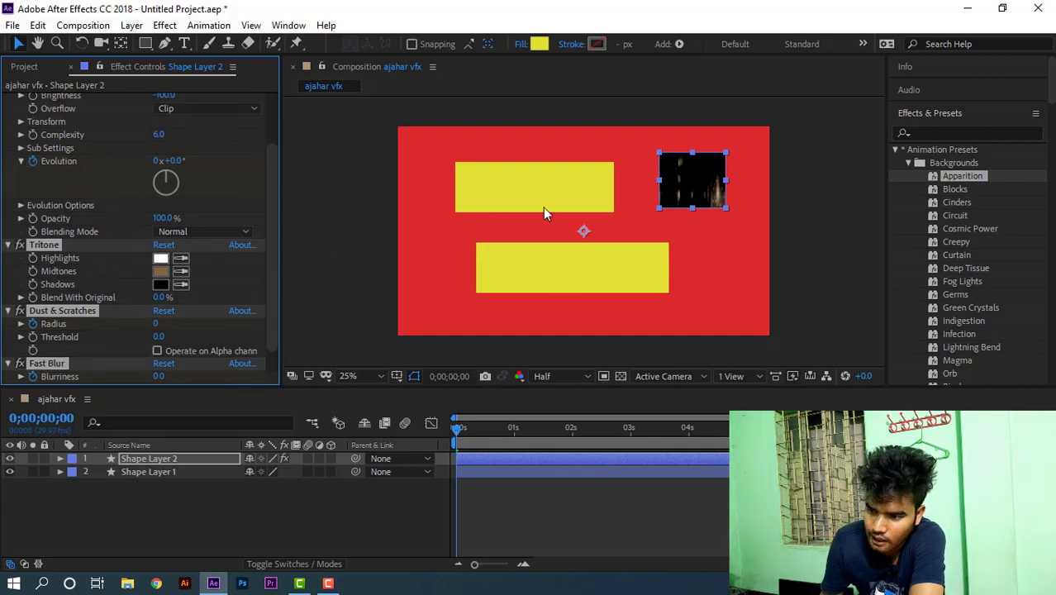
pyautogui.click(160, 260)
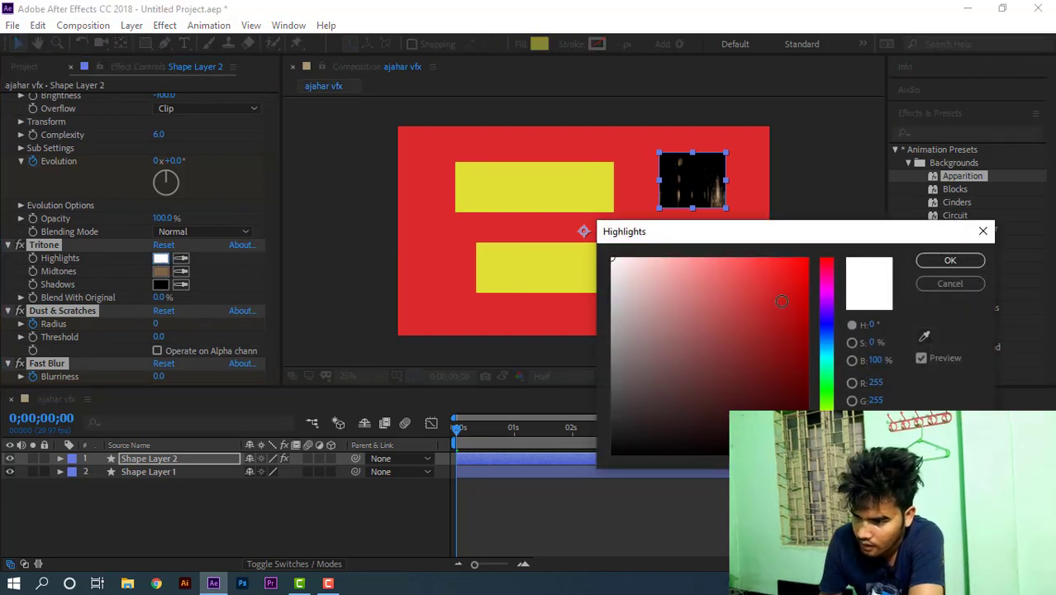
pyautogui.click(782, 301)
pyautogui.click(746, 283)
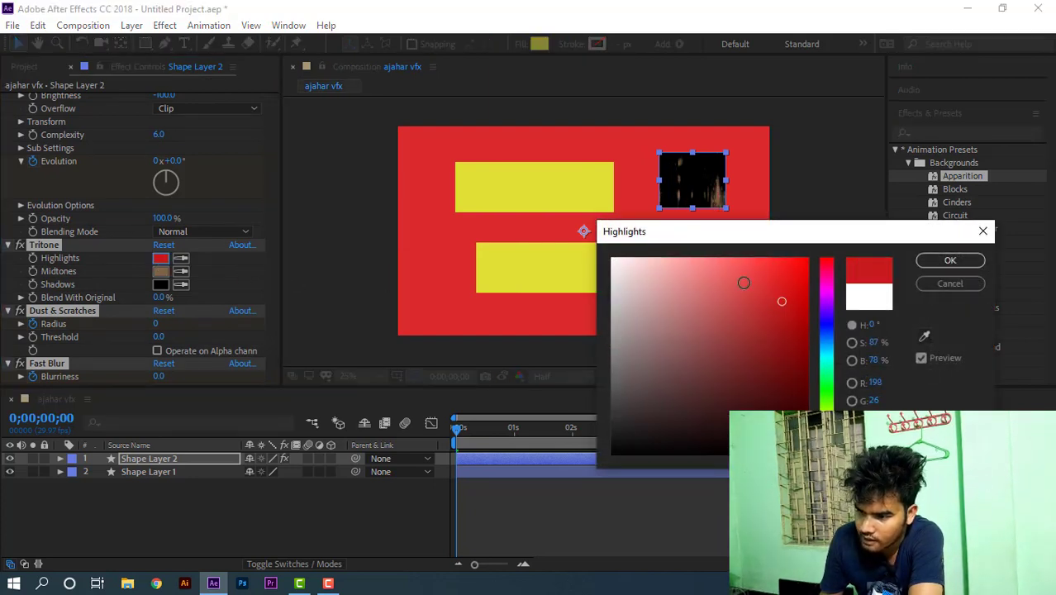
pyautogui.click(950, 261)
# - Set the Tritone Midtones color to a bright red with hue 357°, saturation 93% and brightness 93%
pyautogui.click(161, 271)
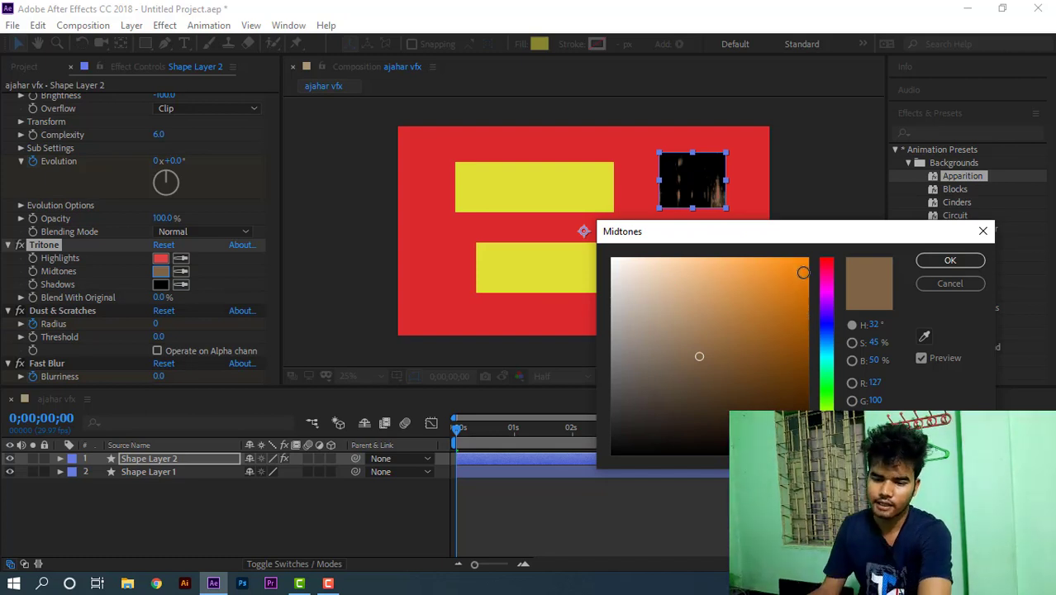
pyautogui.click(826, 260)
pyautogui.click(795, 271)
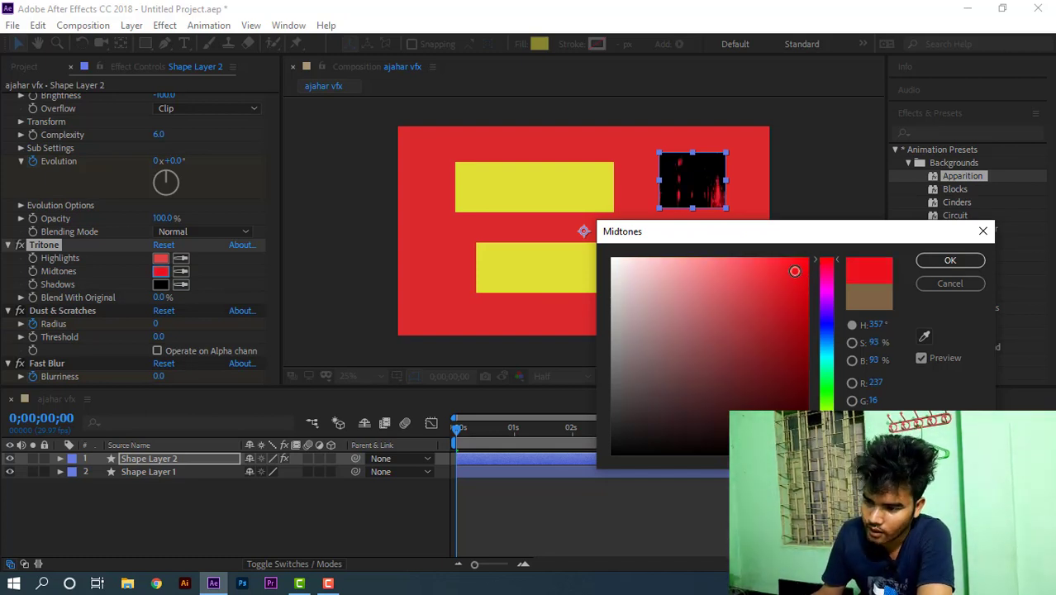
pyautogui.click(949, 261)
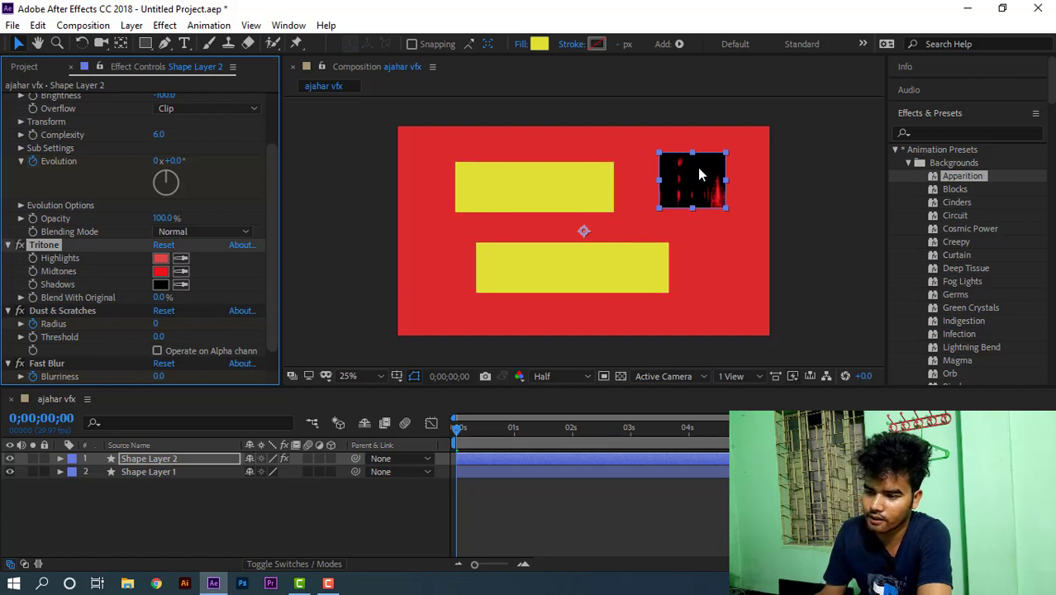
# - Set the Tritone Shadows color to an orange-yellow with hue 42°, saturation 90% and brightness 90%
pyautogui.click(160, 286)
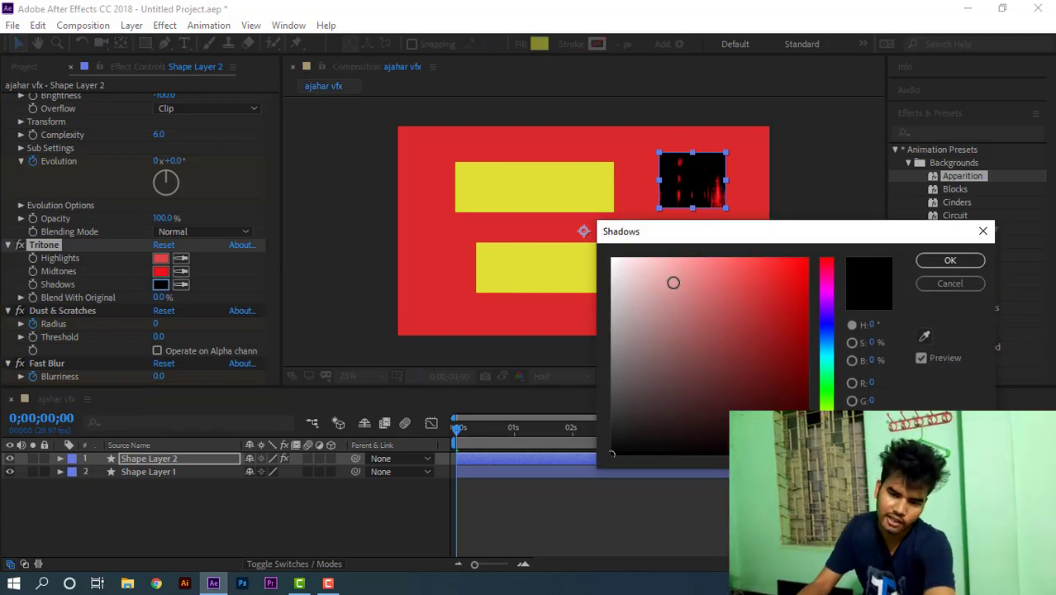
pyautogui.click(826, 432)
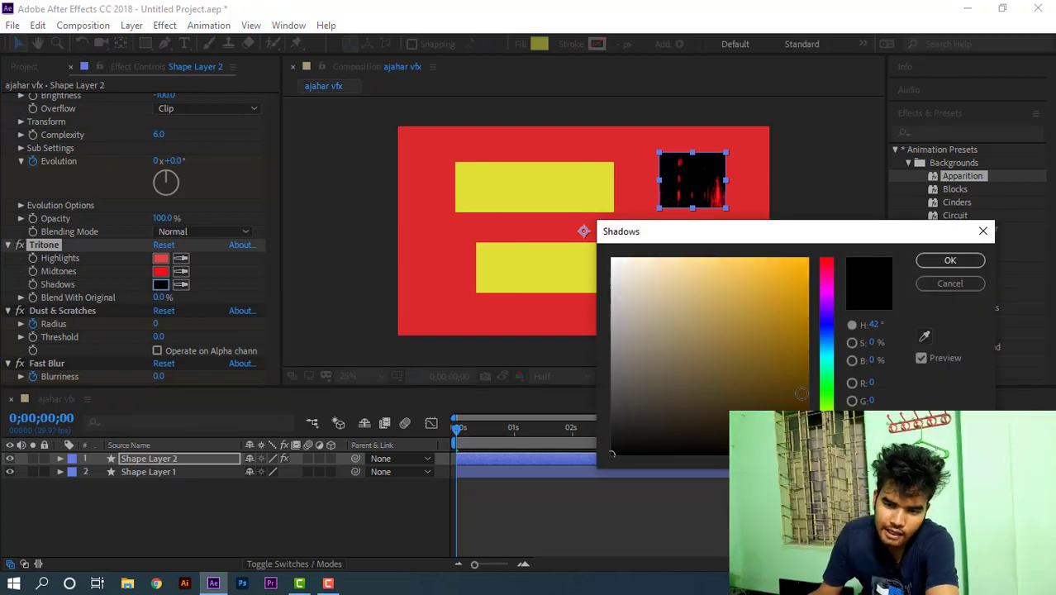
pyautogui.click(788, 277)
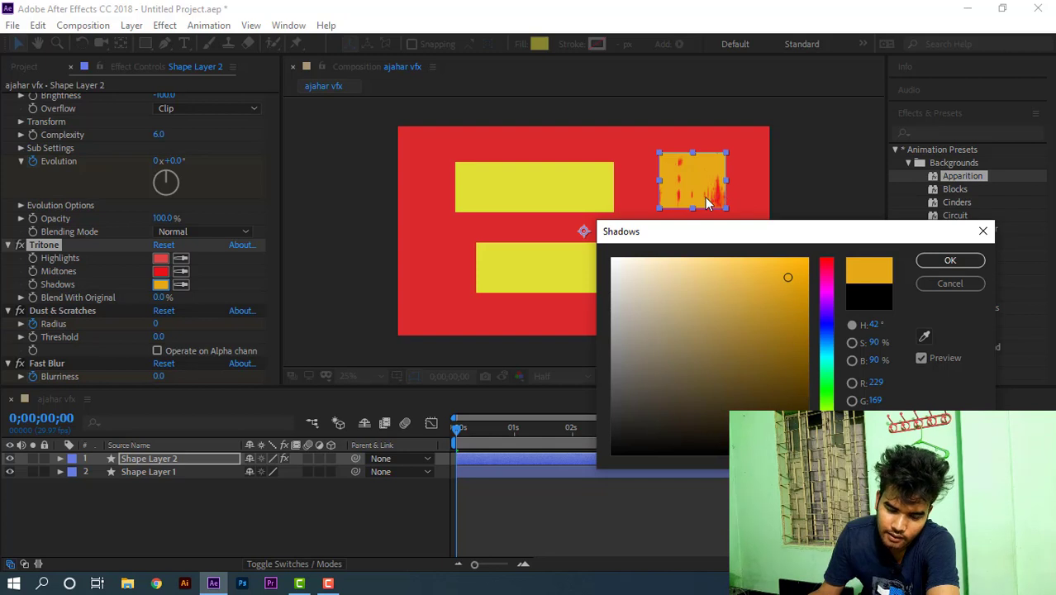
pyautogui.click(951, 261)
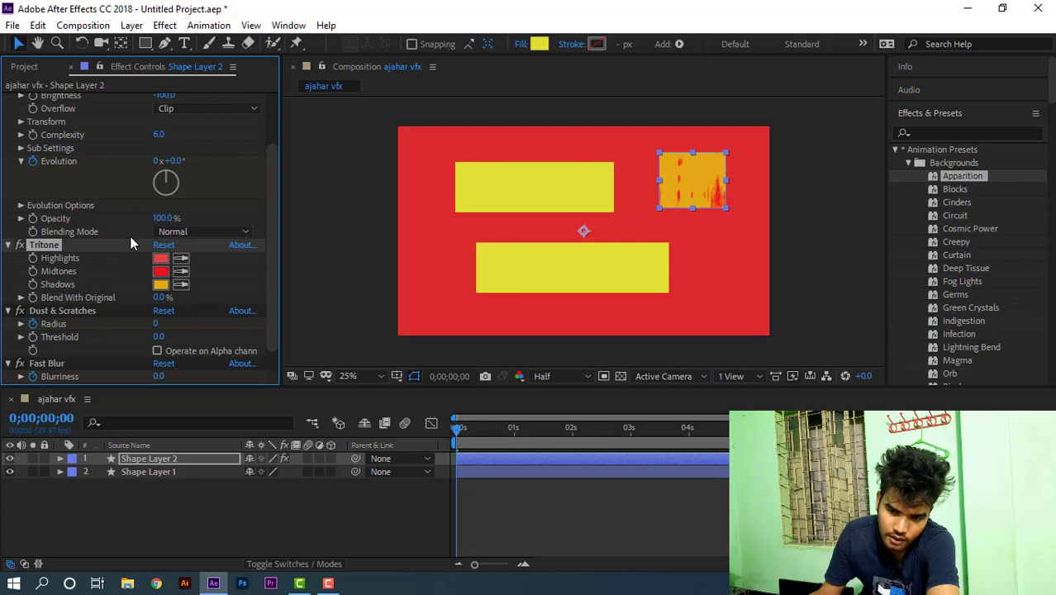
# - Look over the Blur Dimensions options of the Fast Blur effect without changing the choice
pyautogui.scroll(-1, 131, 238)
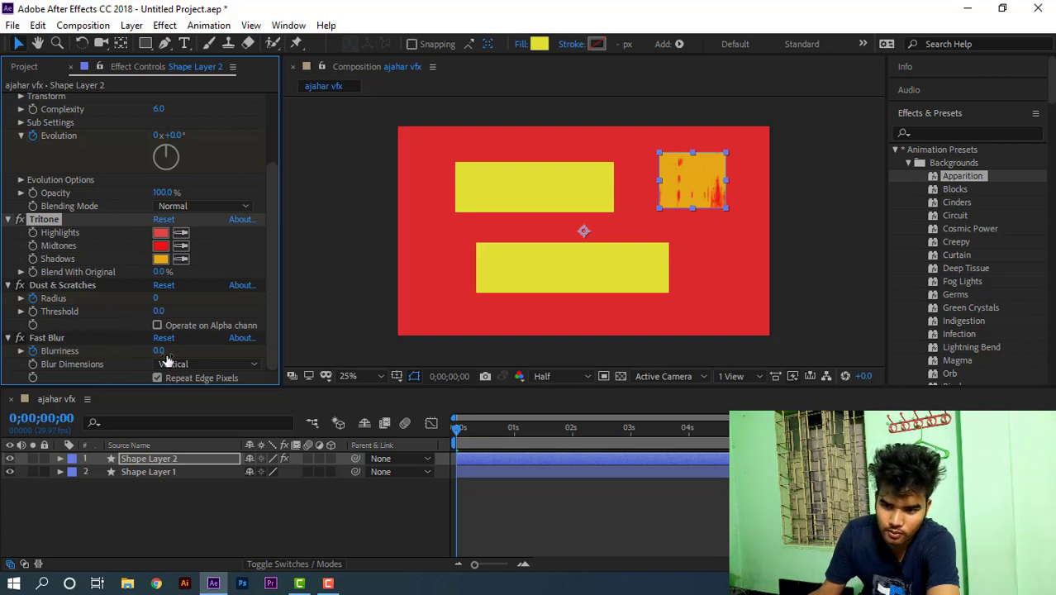
pyautogui.click(217, 365)
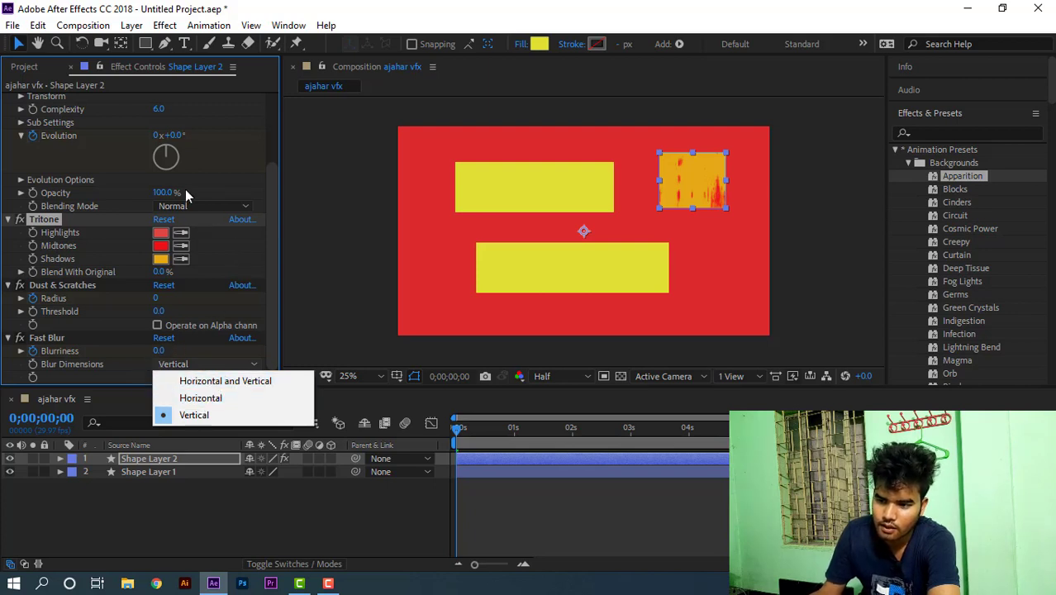
pyautogui.click(77, 152)
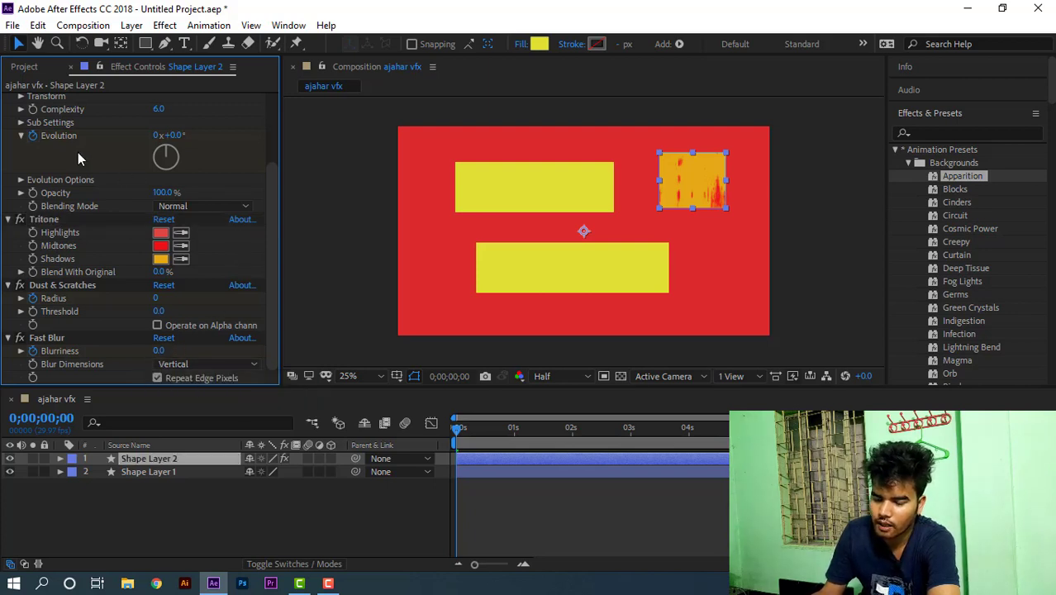
# - Expand the Fractal Noise Sub Settings, set Sub Influence to 49.2% and deselect the layer
pyautogui.click(20, 123)
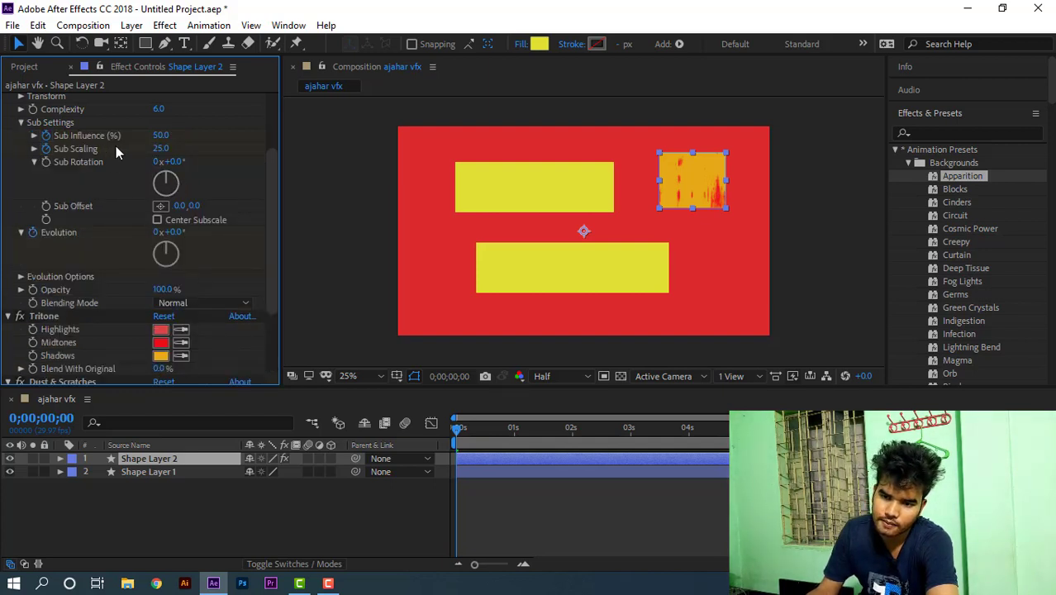
pyautogui.moveTo(161, 138); pyautogui.dragTo(124, 136)
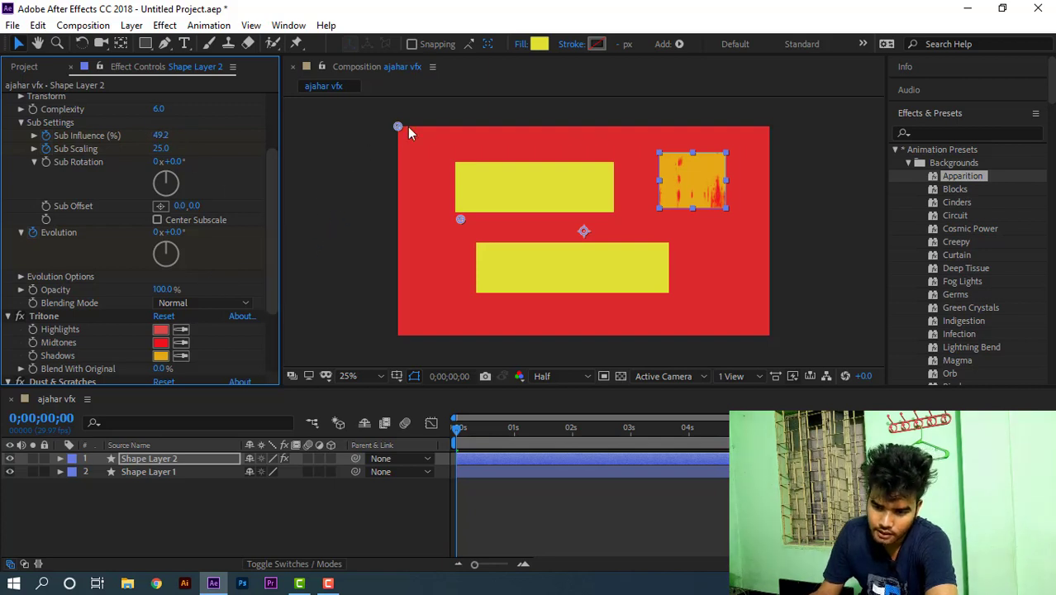
pyautogui.click(347, 208)
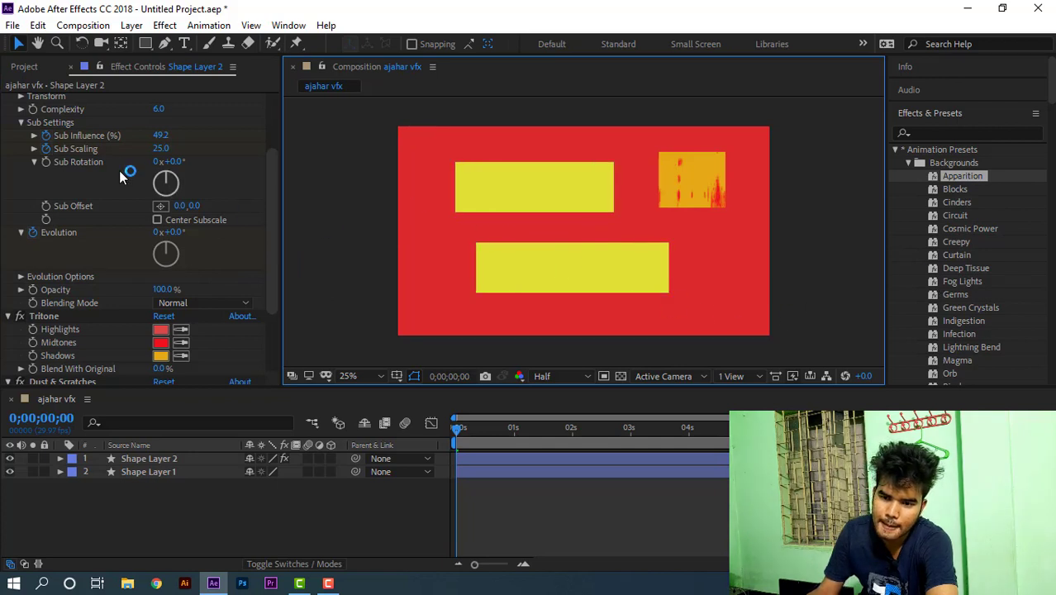
pyautogui.click(22, 112)
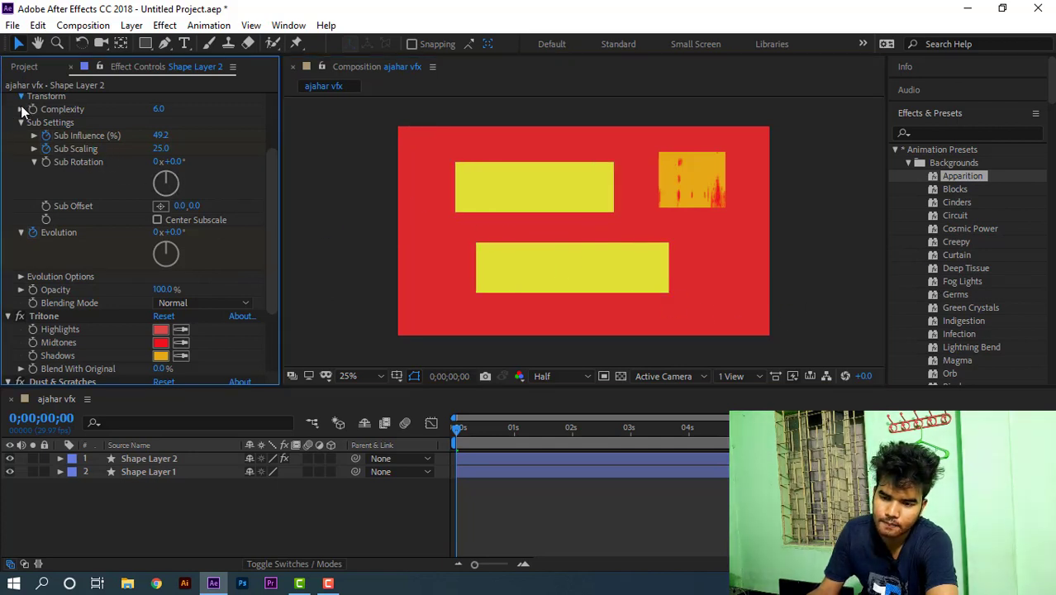
pyautogui.click(20, 96)
pyautogui.click(20, 97)
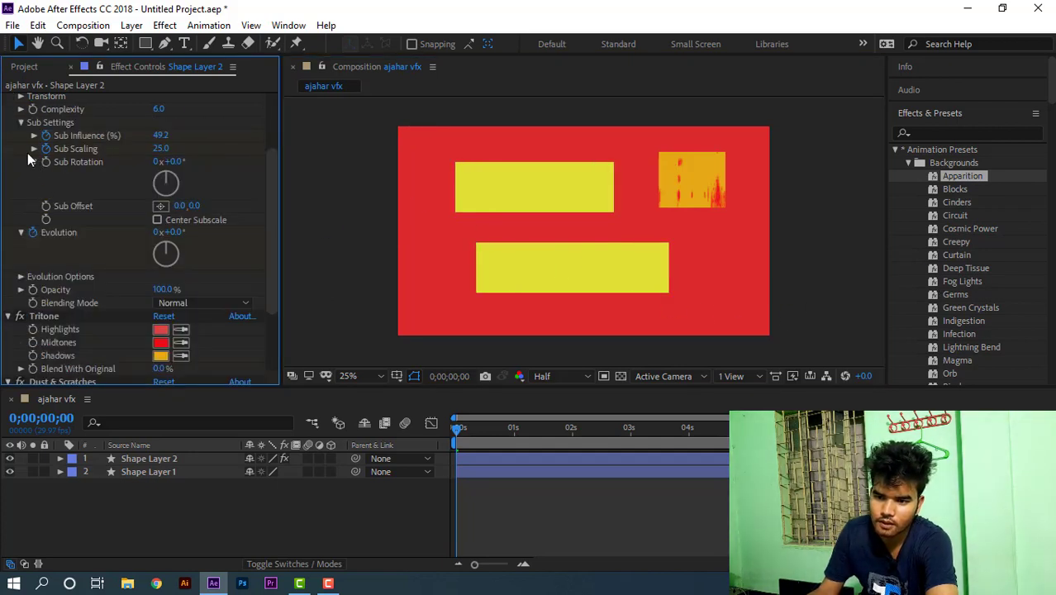
pyautogui.click(188, 457)
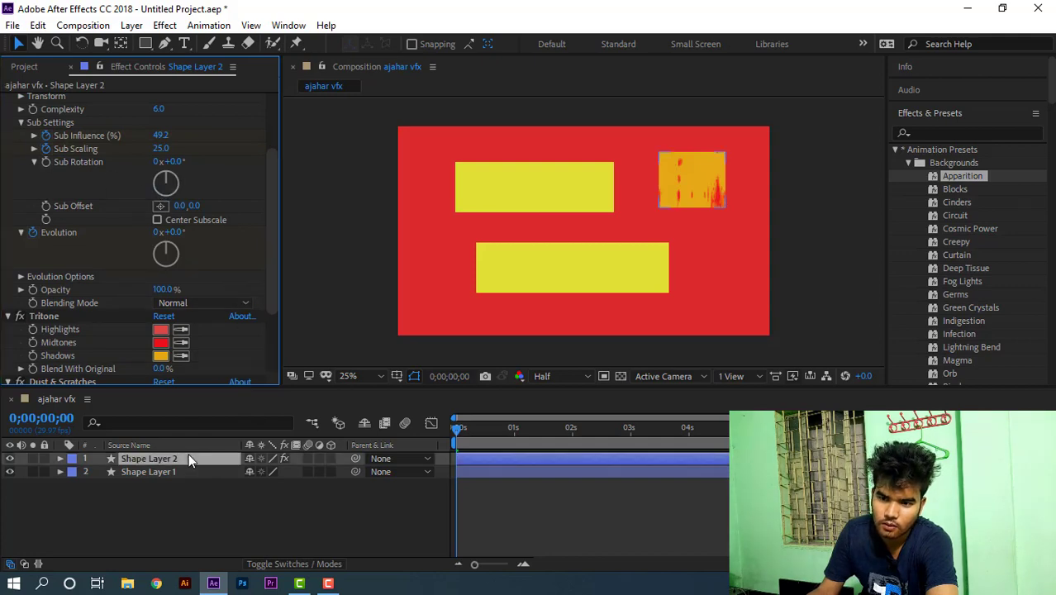
pyautogui.rightClick(189, 458)
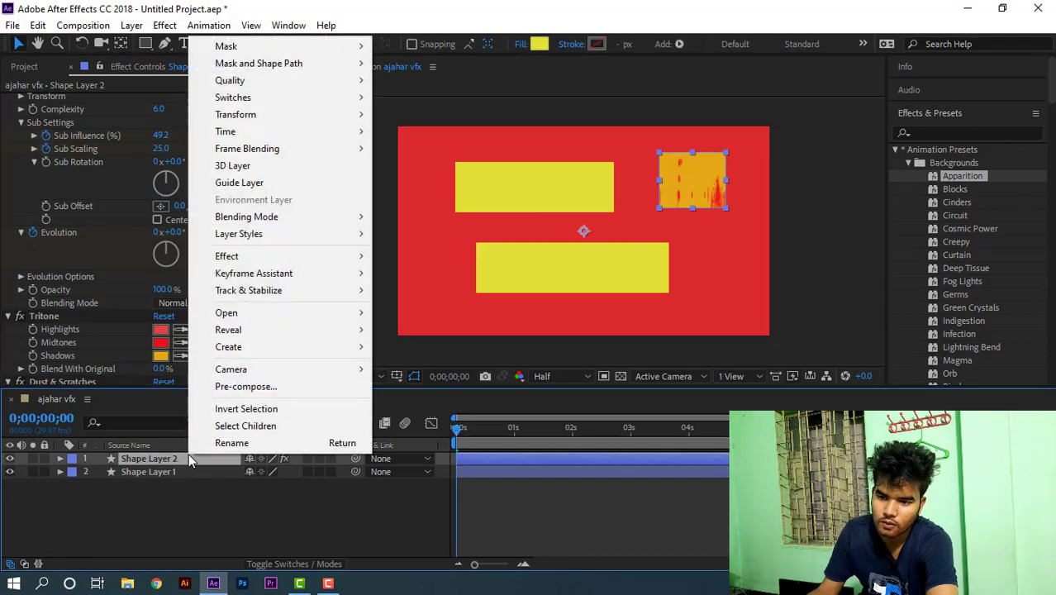
pyautogui.click(200, 525)
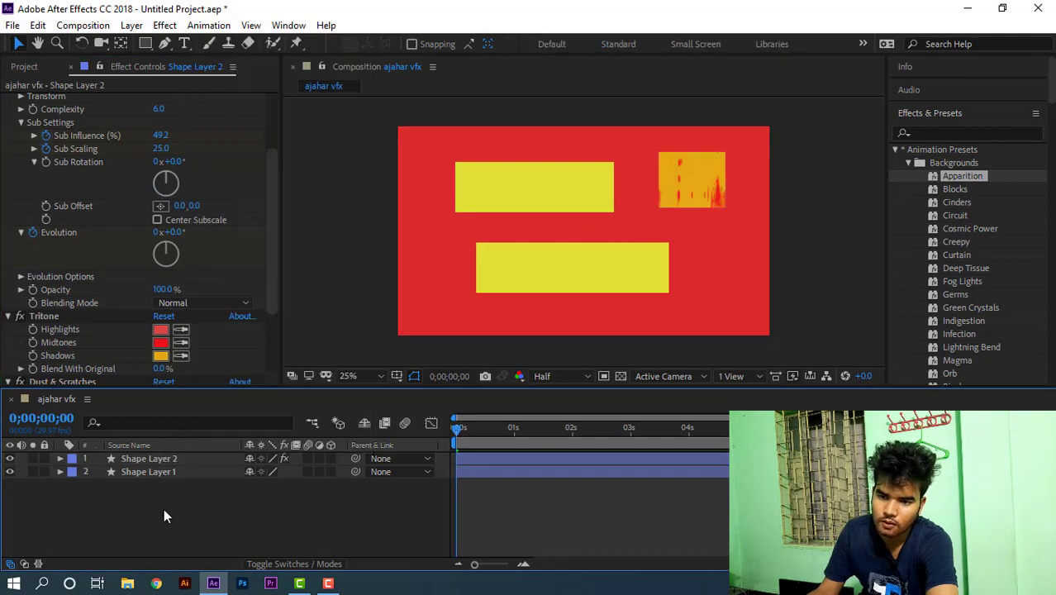
# - Close the Shape Layer 2 Effect Controls and apply the Blocks background preset to Shape Layer 1
pyautogui.click(89, 89)
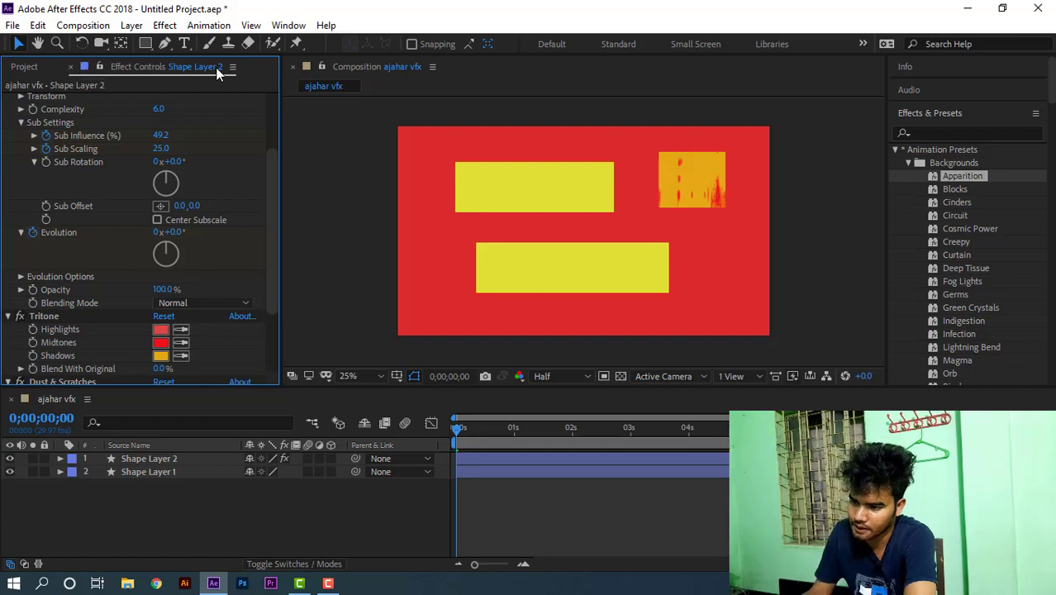
pyautogui.rightClick(153, 65)
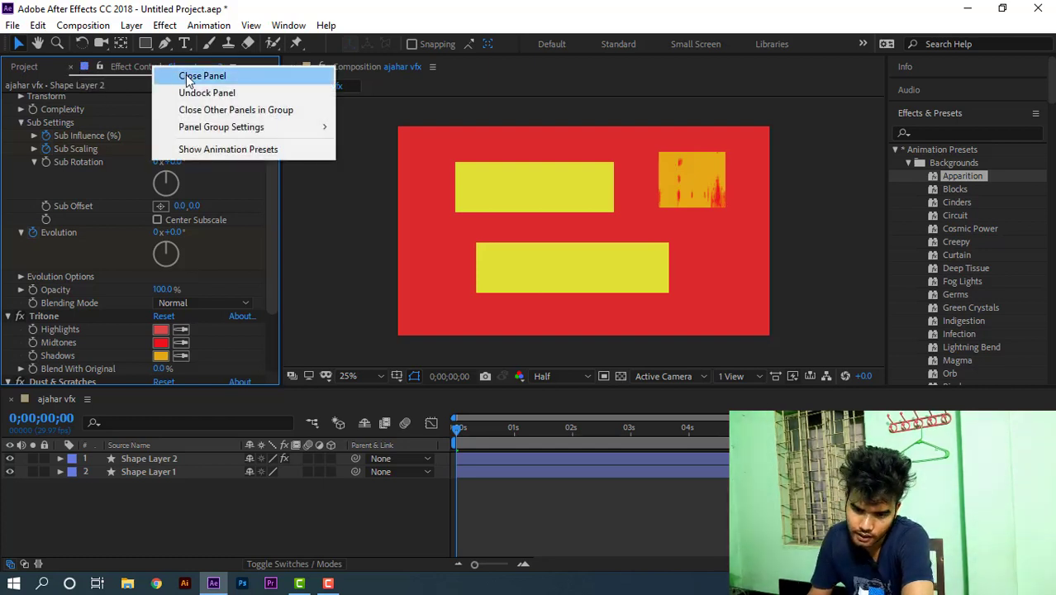
pyautogui.click(177, 75)
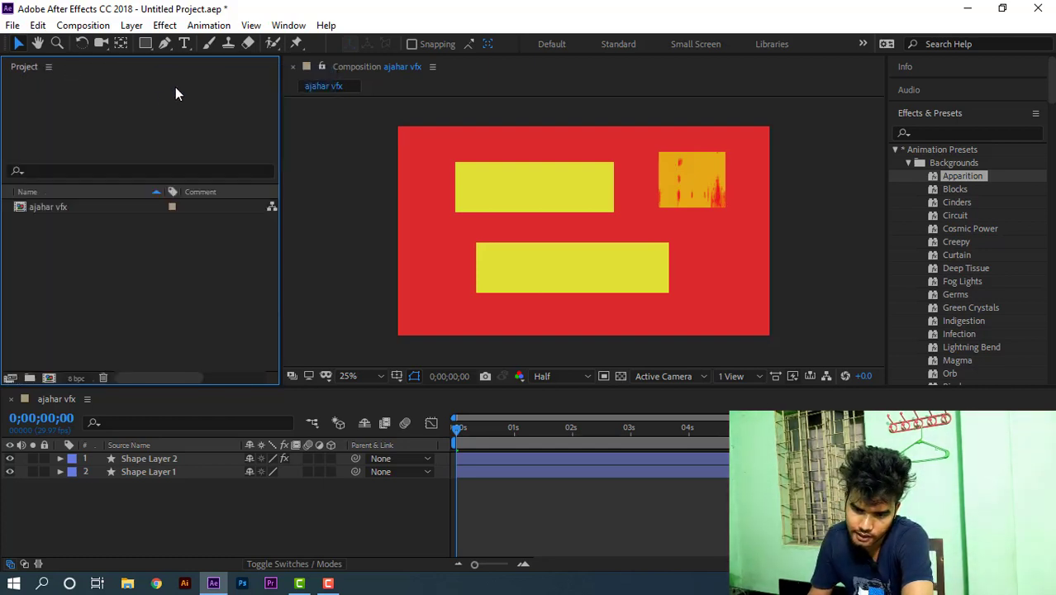
pyautogui.click(953, 190)
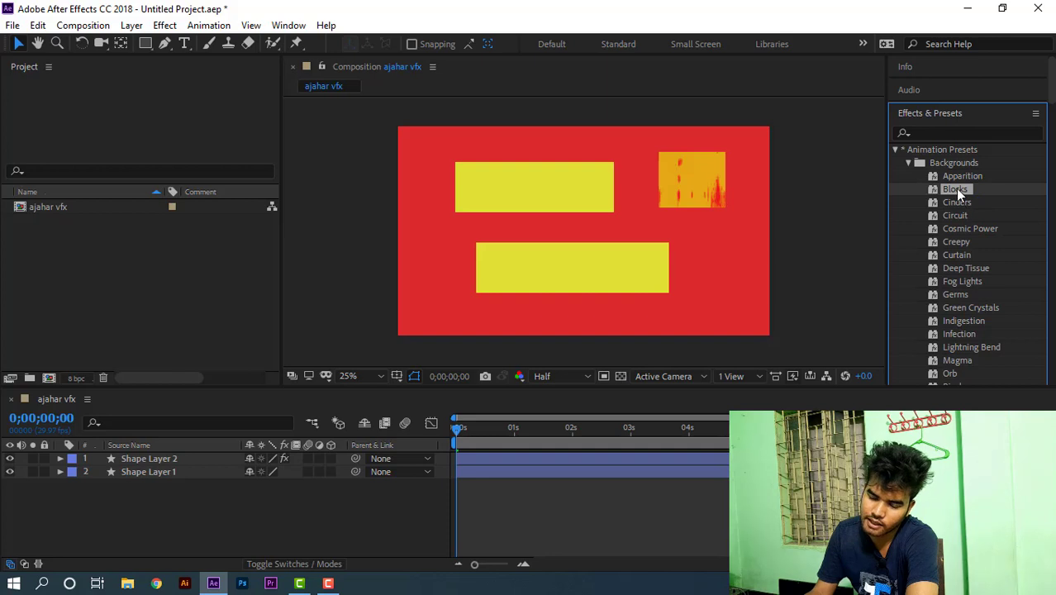
pyautogui.moveTo(954, 188); pyautogui.dragTo(157, 475)
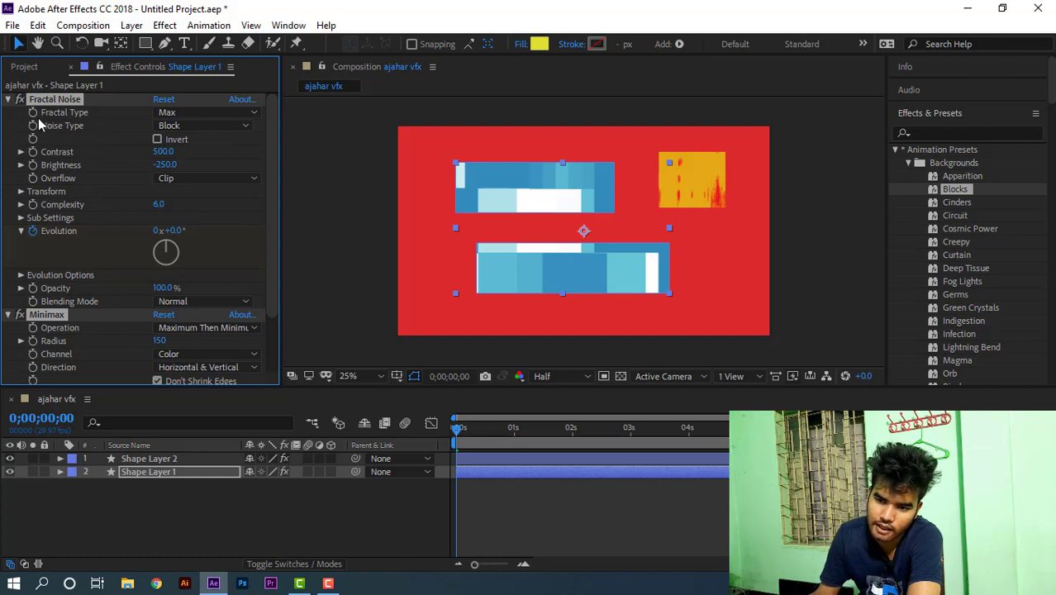
# - Try the Cloudy and Terrain fractal types on Shape Layer 1's Fractal Noise and settle on Subscale
pyautogui.click(199, 115)
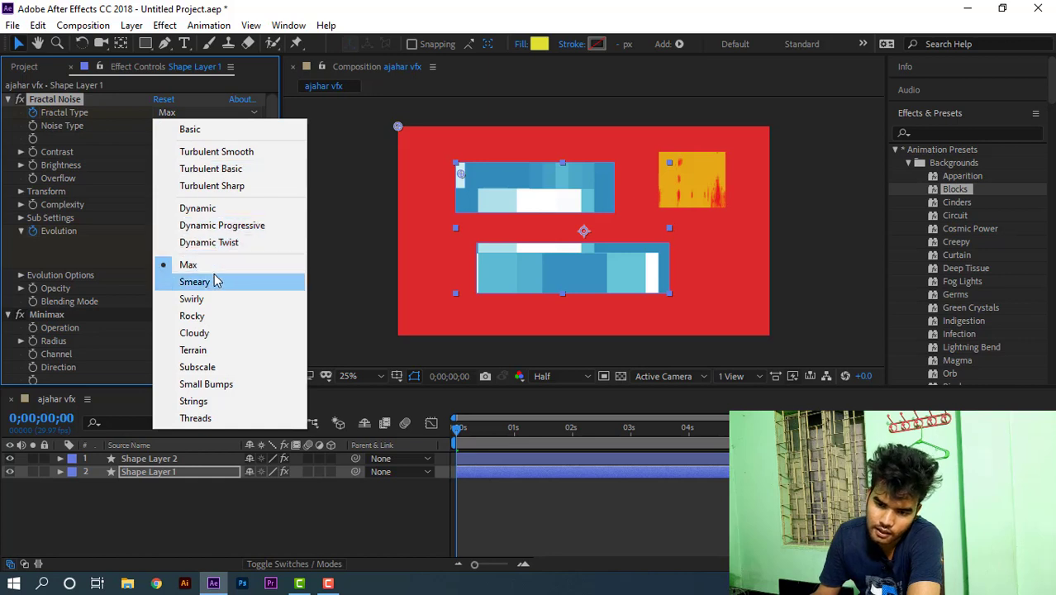
pyautogui.click(209, 334)
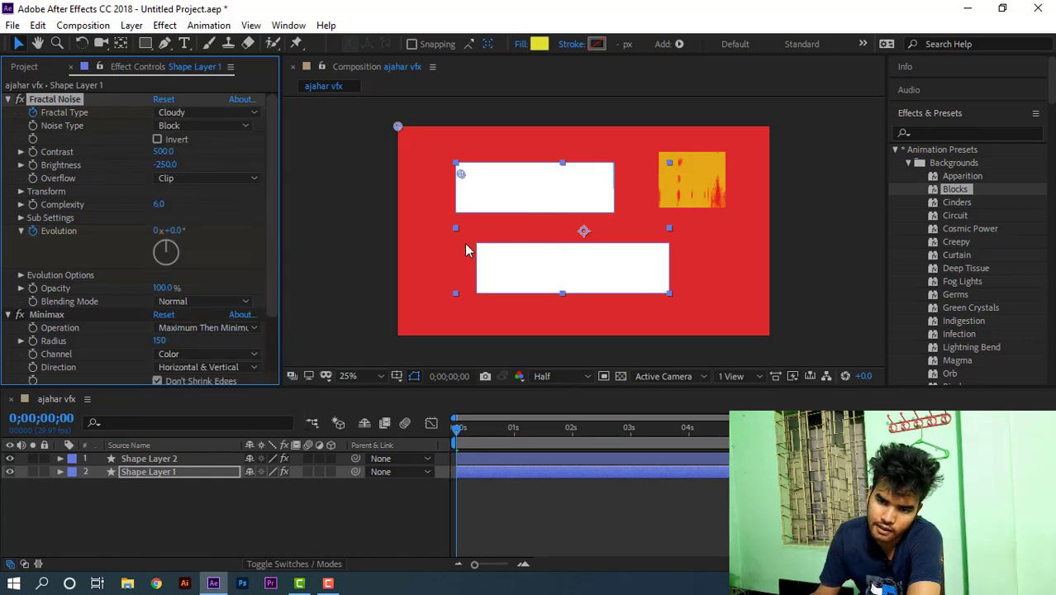
pyautogui.click(190, 113)
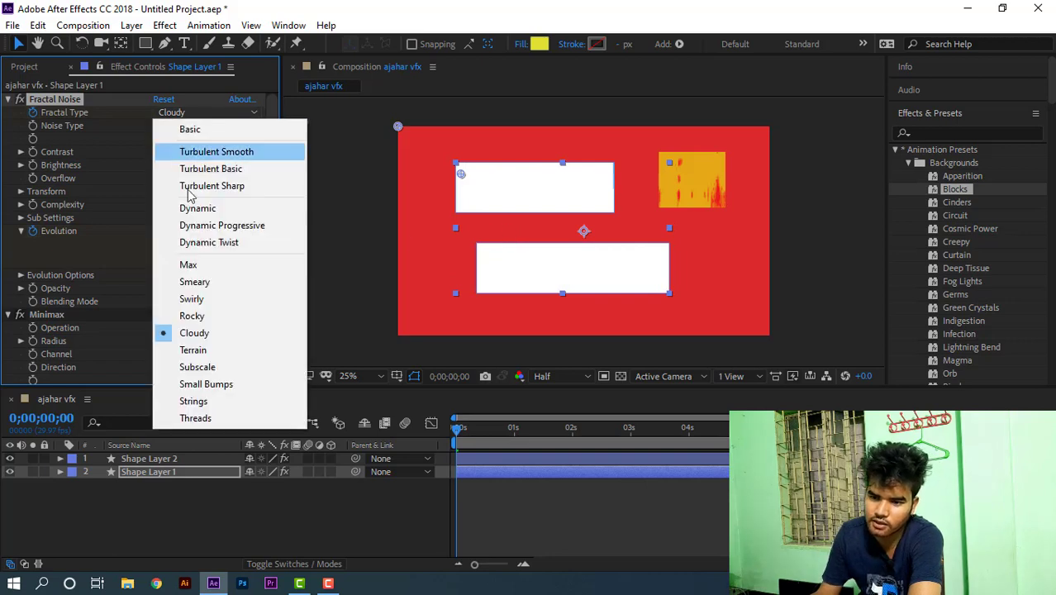
pyautogui.click(203, 350)
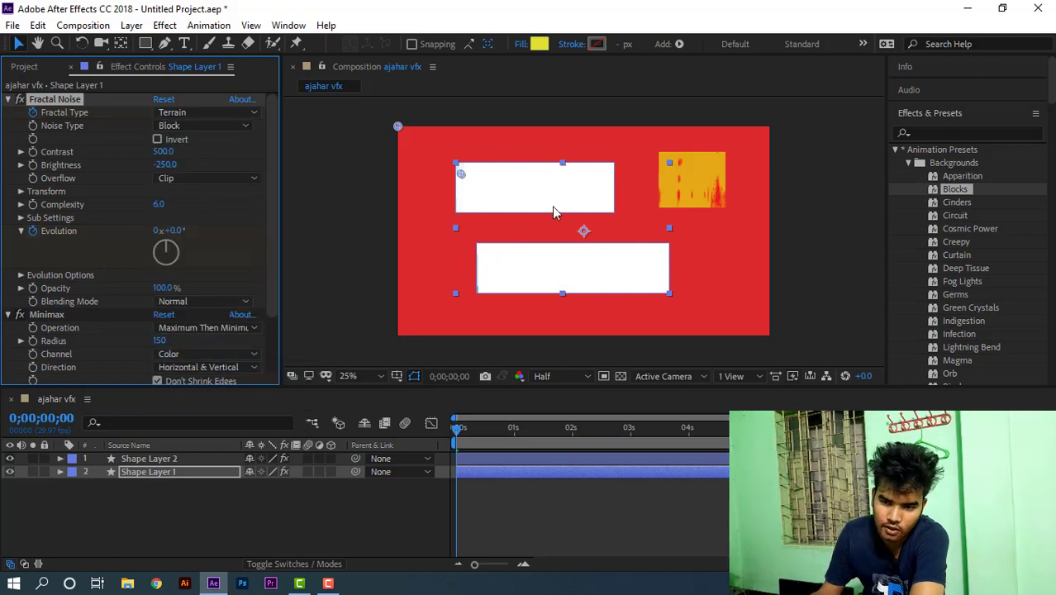
pyautogui.click(201, 112)
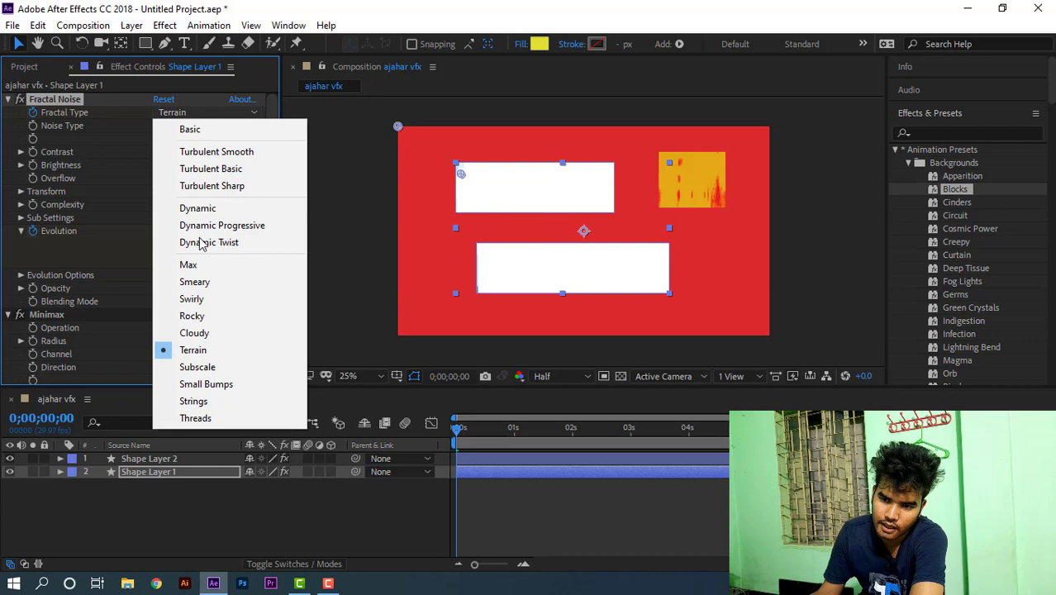
pyautogui.click(202, 366)
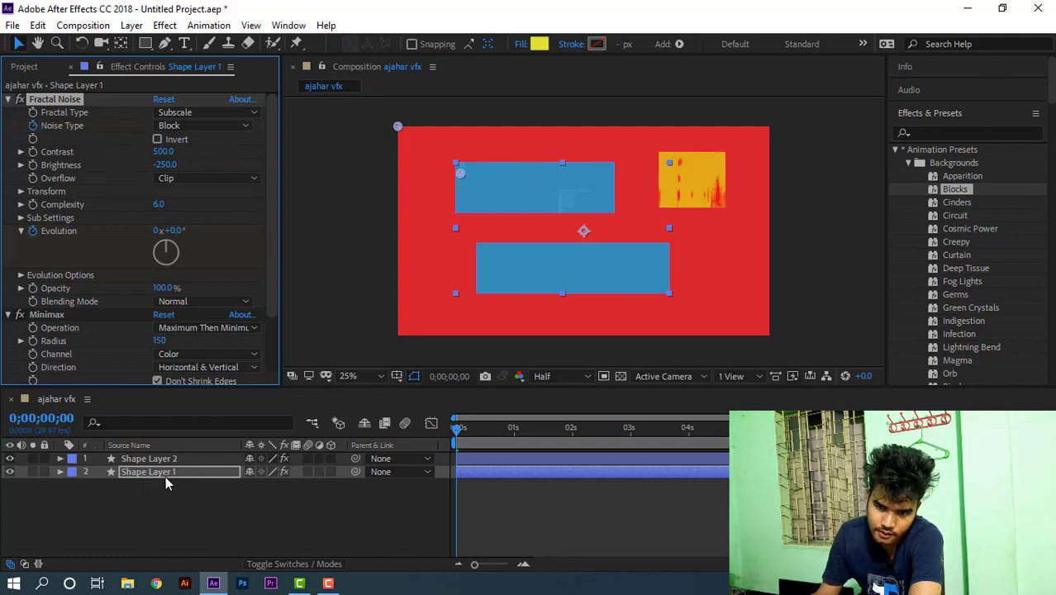
# - Try the Linear noise type for Shape Layer 1's Fractal Noise, then set it to Soft Linear
pyautogui.click(202, 126)
pyautogui.click(202, 159)
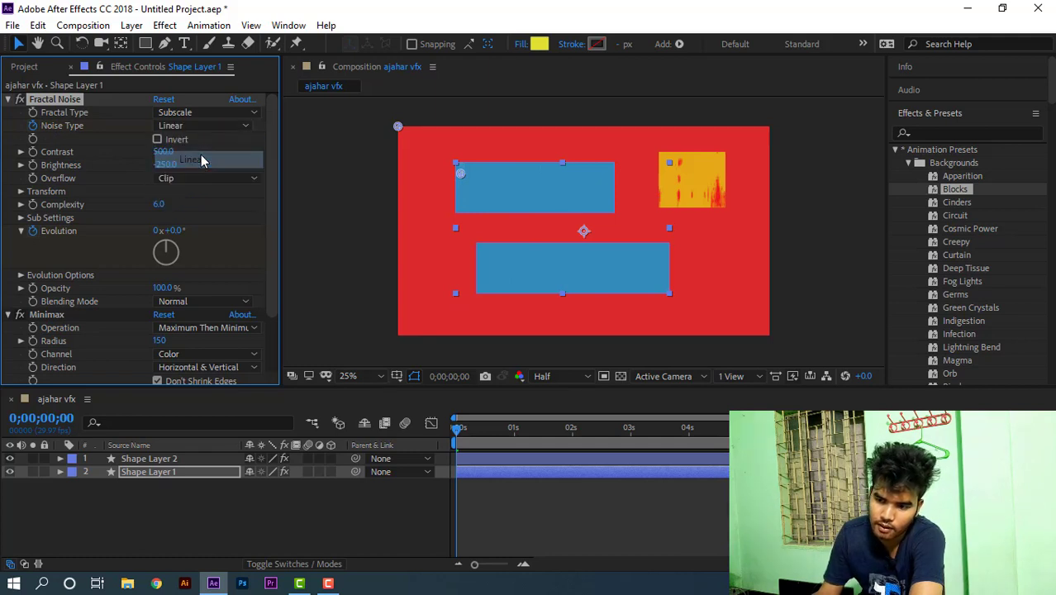
pyautogui.click(190, 127)
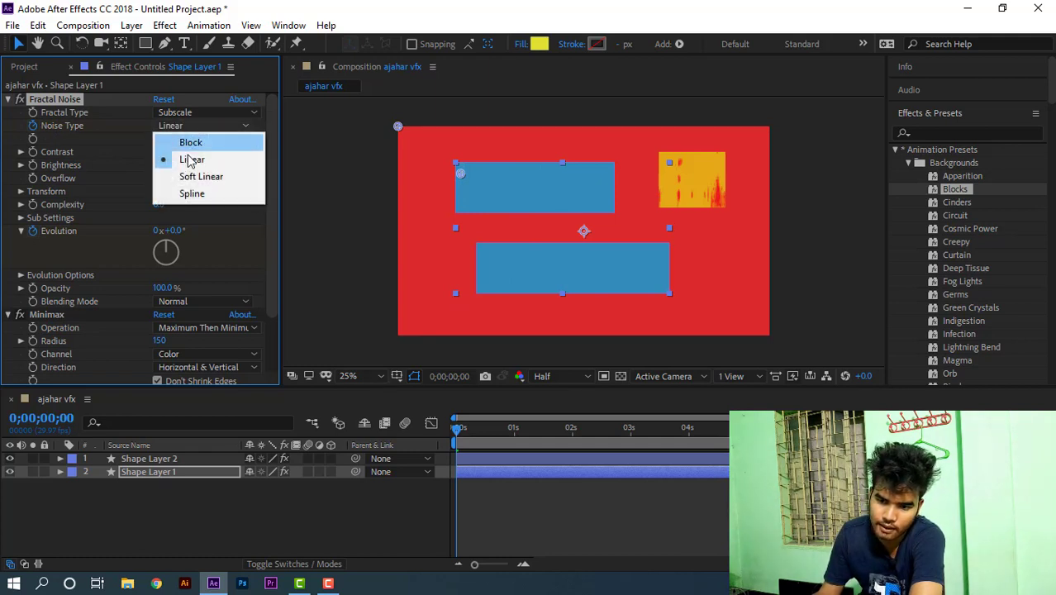
pyautogui.click(201, 174)
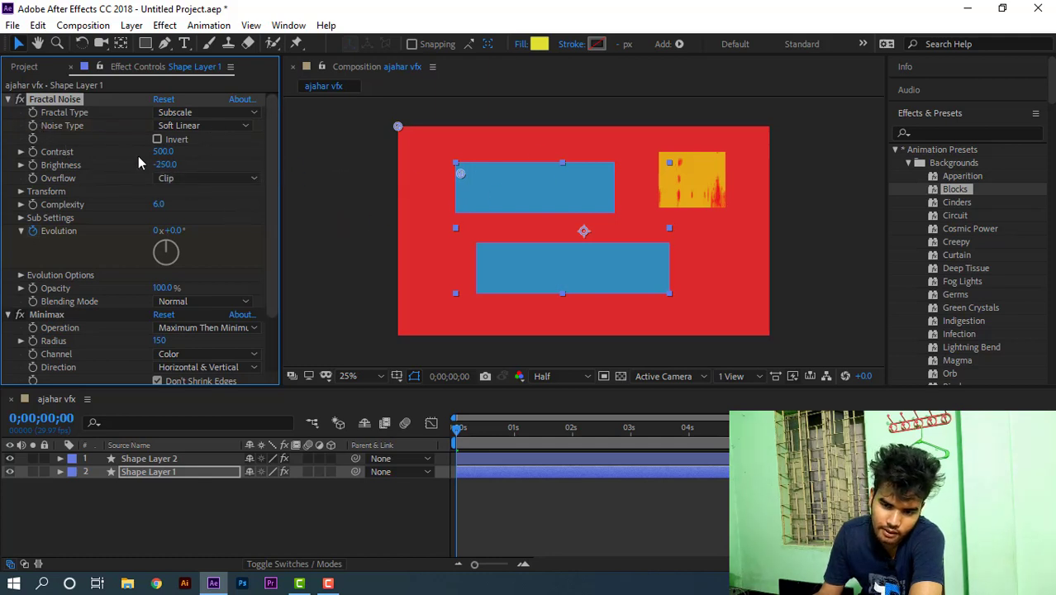
# - Set the Fractal Noise Contrast to 497 and its Overflow to Wrap Back on Shape Layer 1
pyautogui.moveTo(195, 152); pyautogui.dragTo(105, 165)
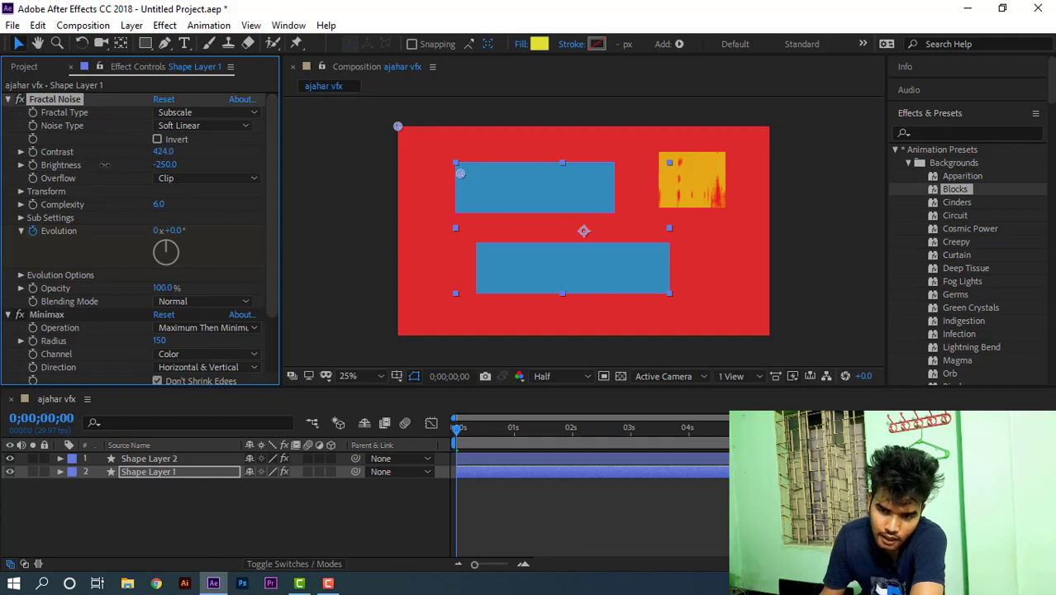
pyautogui.click(195, 178)
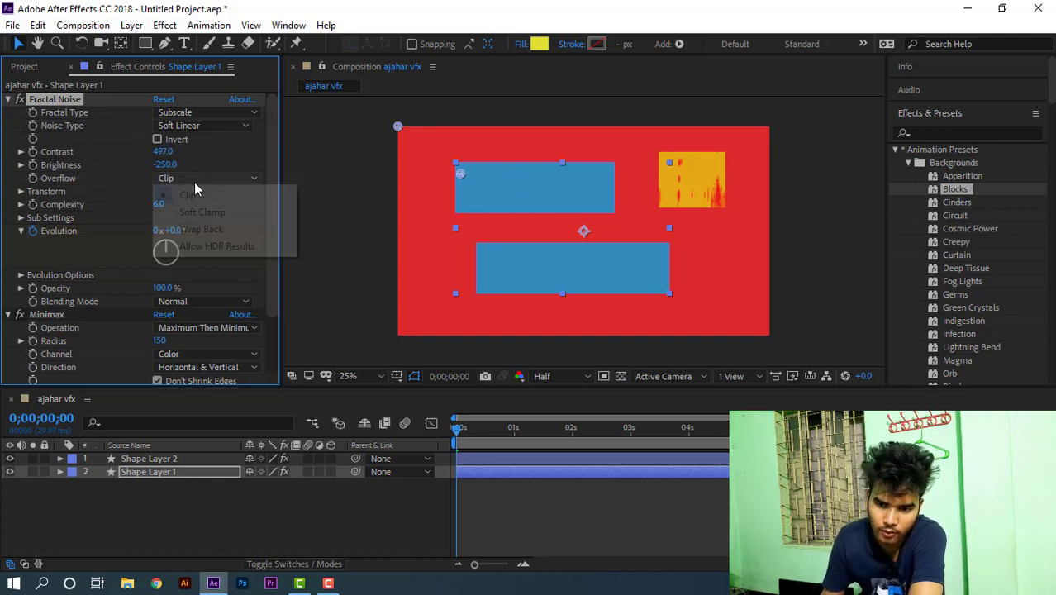
pyautogui.click(230, 229)
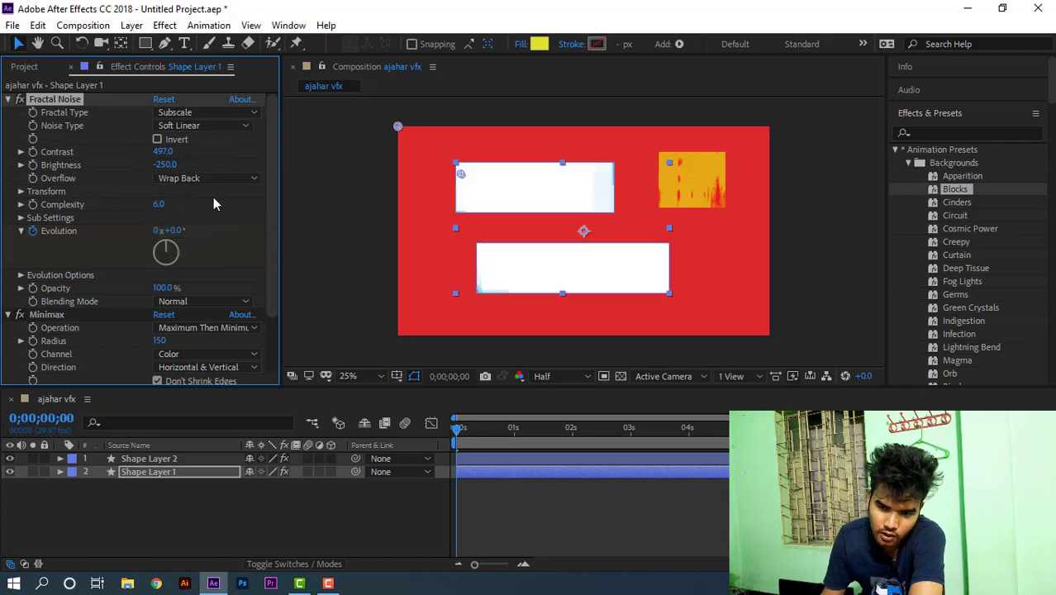
# - Look at the color picker for the Tritone Highlights of Shape Layer 1 and dismiss it without choosing a color
pyautogui.scroll(-2, 207, 214)
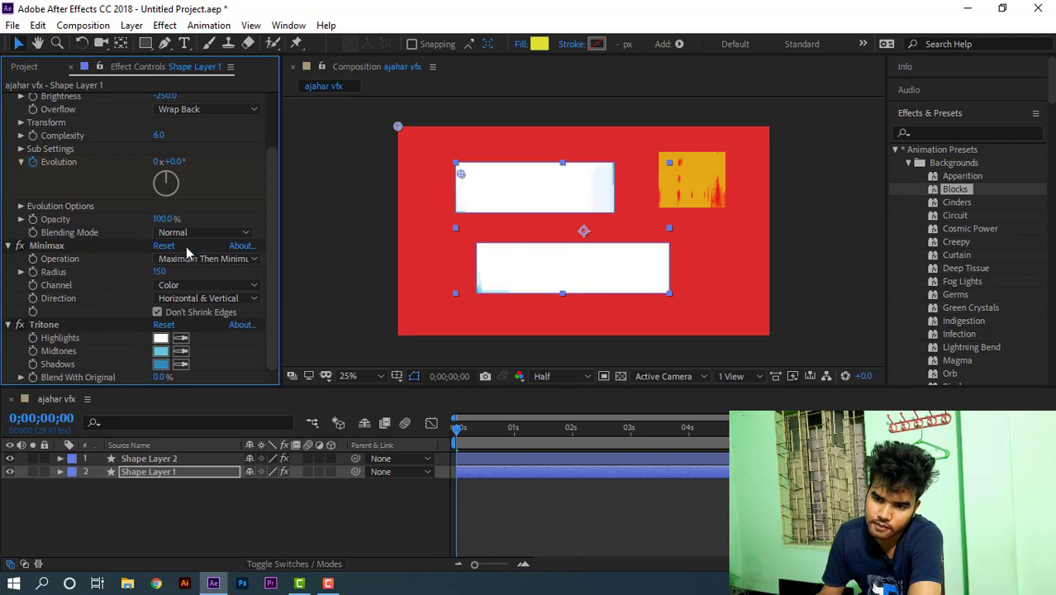
pyautogui.click(161, 339)
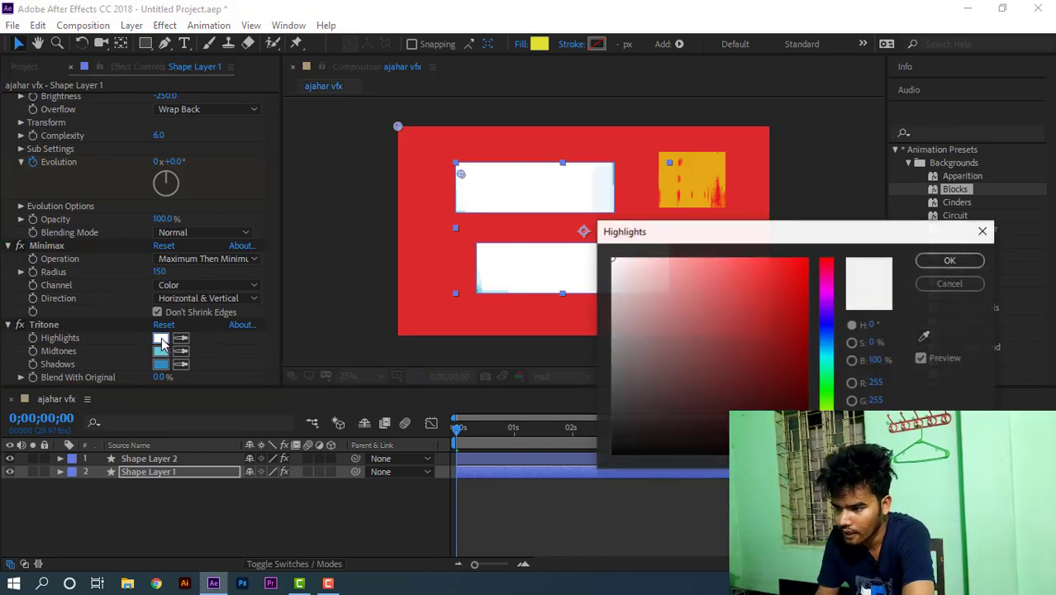
pyautogui.click(982, 232)
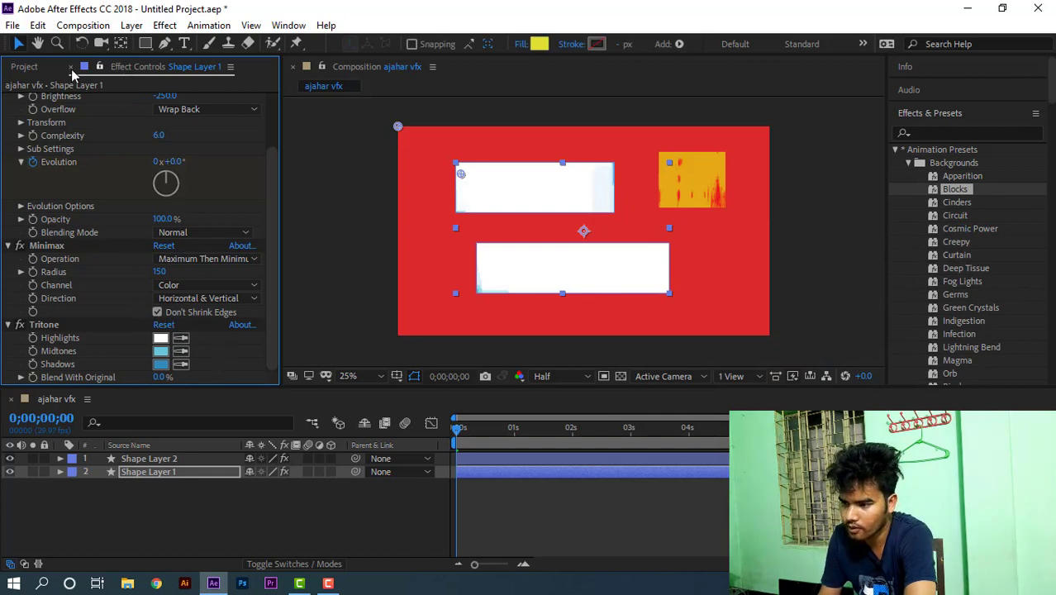
# - Close the Shape Layer 1 Effect Controls and apply the Red Speed background preset to Shape Layer 2
pyautogui.rightClick(185, 68)
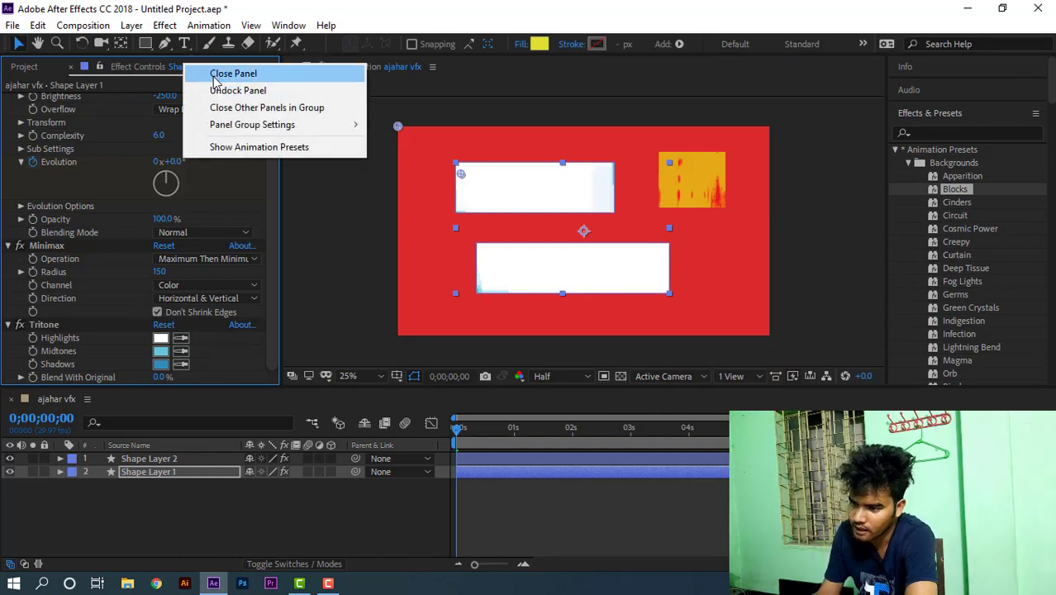
pyautogui.click(210, 72)
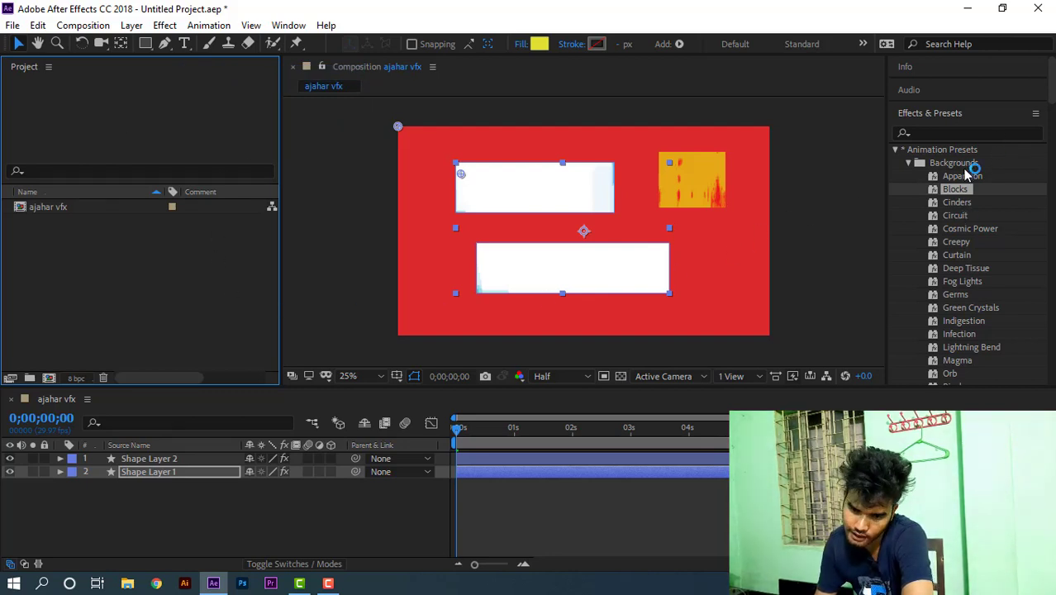
pyautogui.scroll(-1, 963, 178)
pyautogui.scroll(-5, 950, 198)
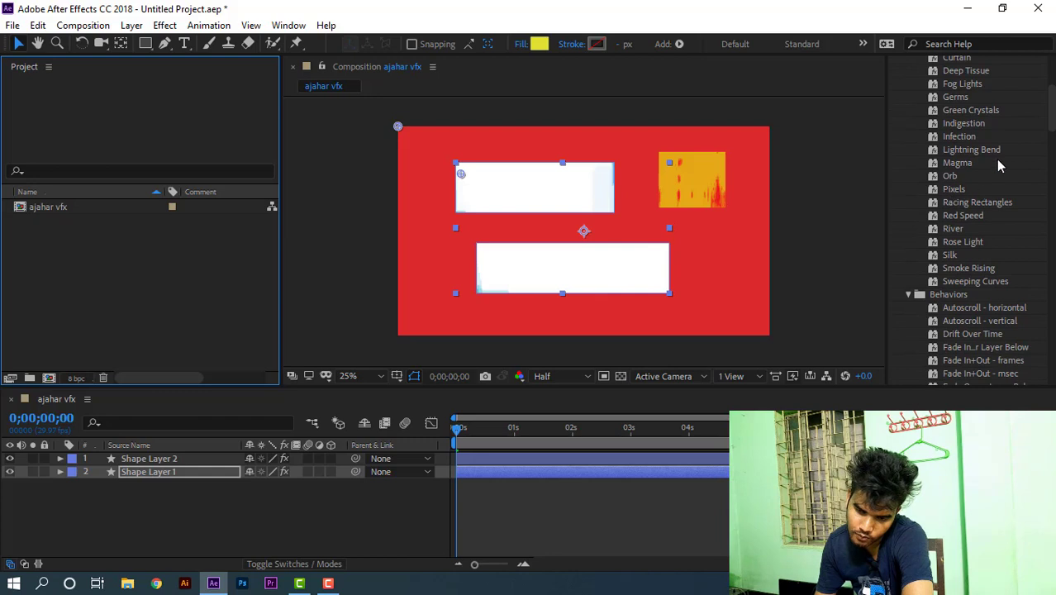
pyautogui.click(963, 216)
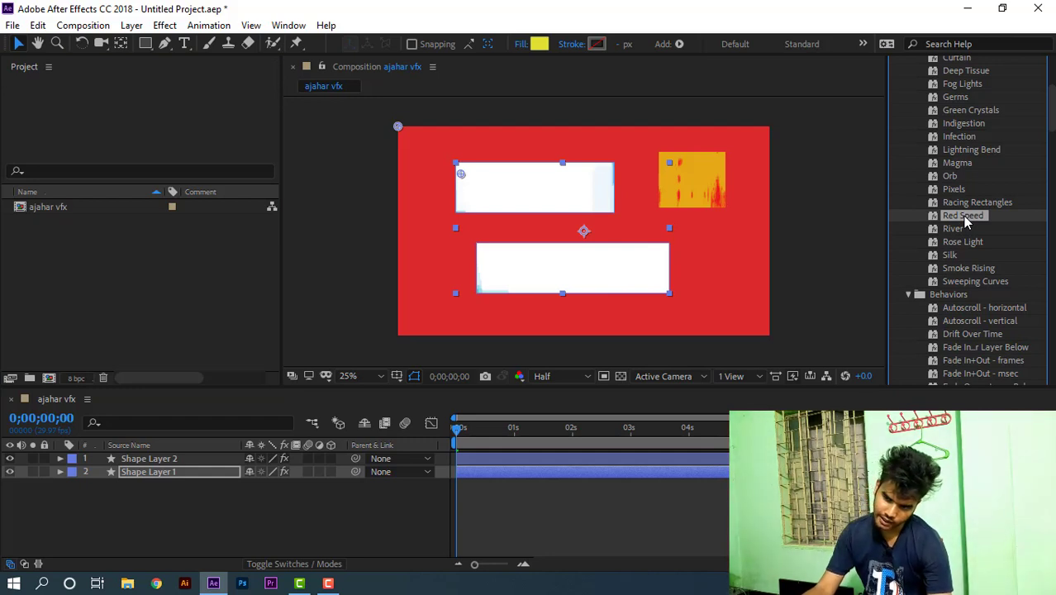
pyautogui.moveTo(963, 215); pyautogui.dragTo(187, 455)
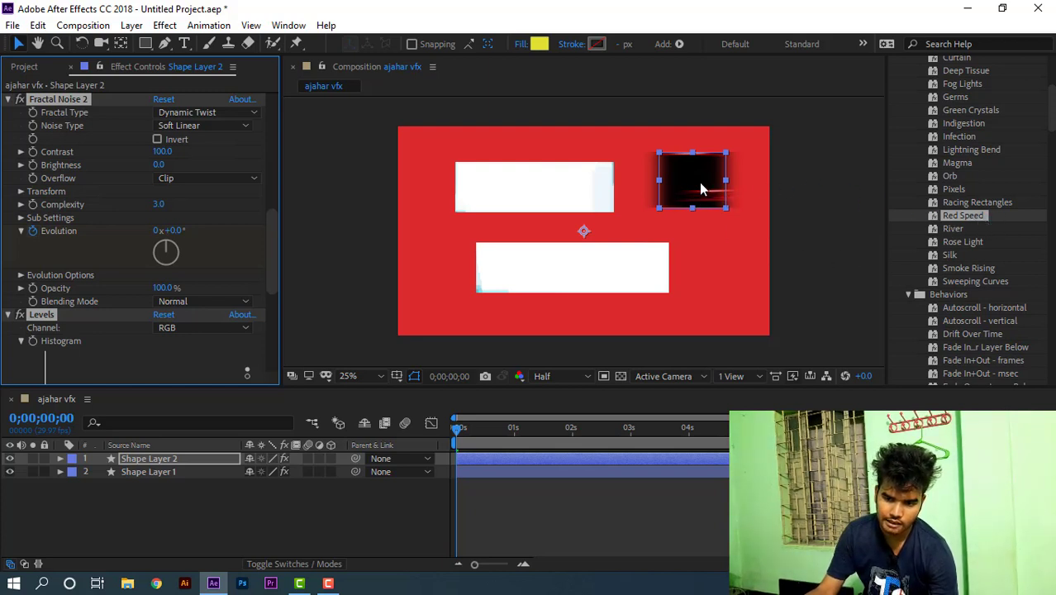
# - Move the small Shape Layer 2 square slightly down in the composition and review the settings of its stacked effects
pyautogui.moveTo(700, 188)
pyautogui.mouseDown()
pyautogui.moveTo(736, 178)
pyautogui.moveTo(748, 187)
pyautogui.moveTo(686, 181)
pyautogui.moveTo(693, 176)
pyautogui.moveTo(712, 191)
pyautogui.moveTo(696, 205)
pyautogui.mouseUp()
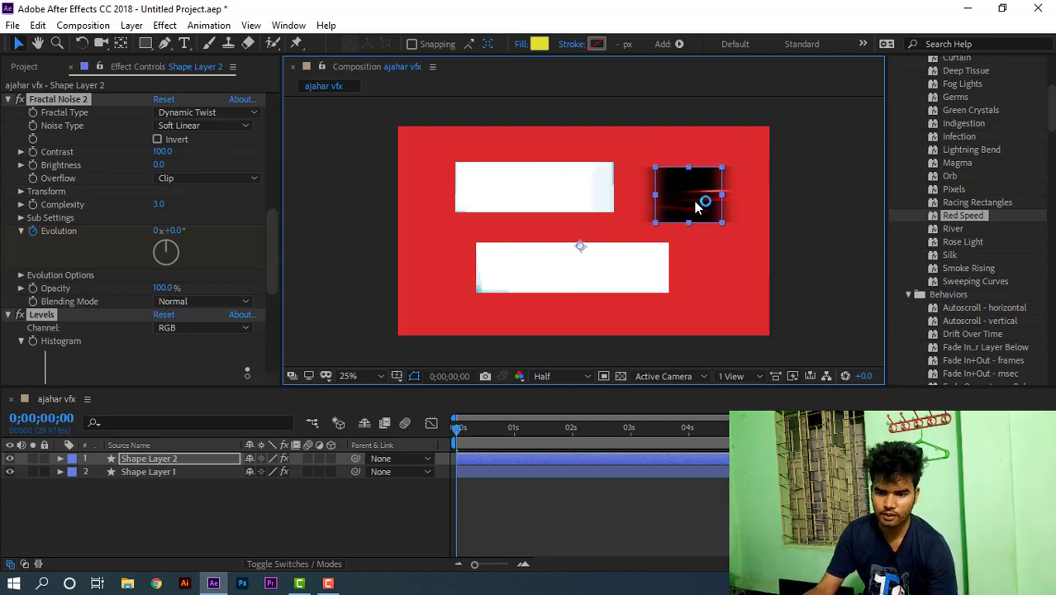
pyautogui.scroll(-3, 175, 248)
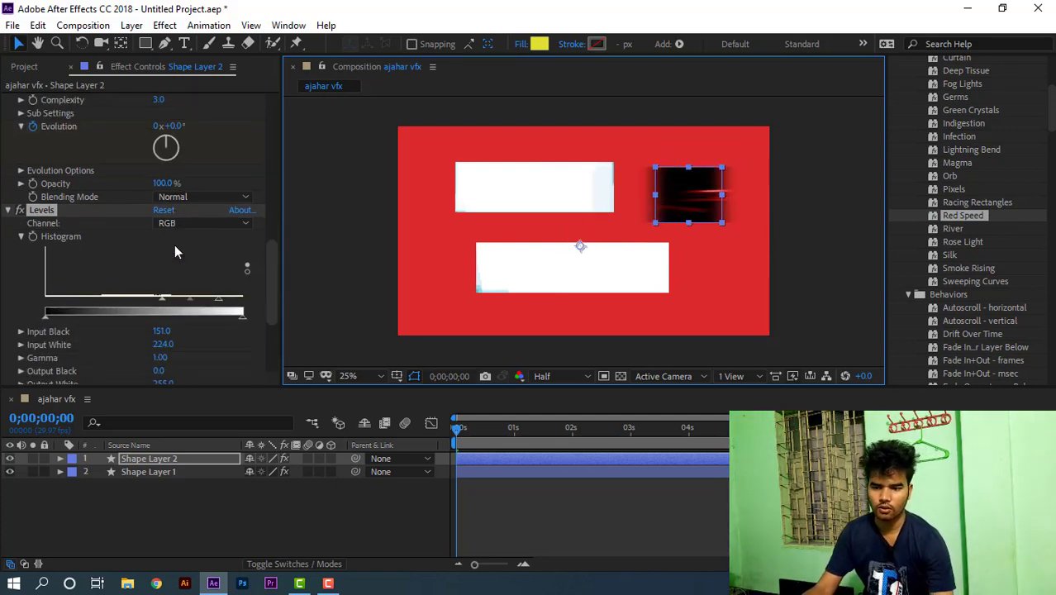
pyautogui.scroll(-1, 175, 245)
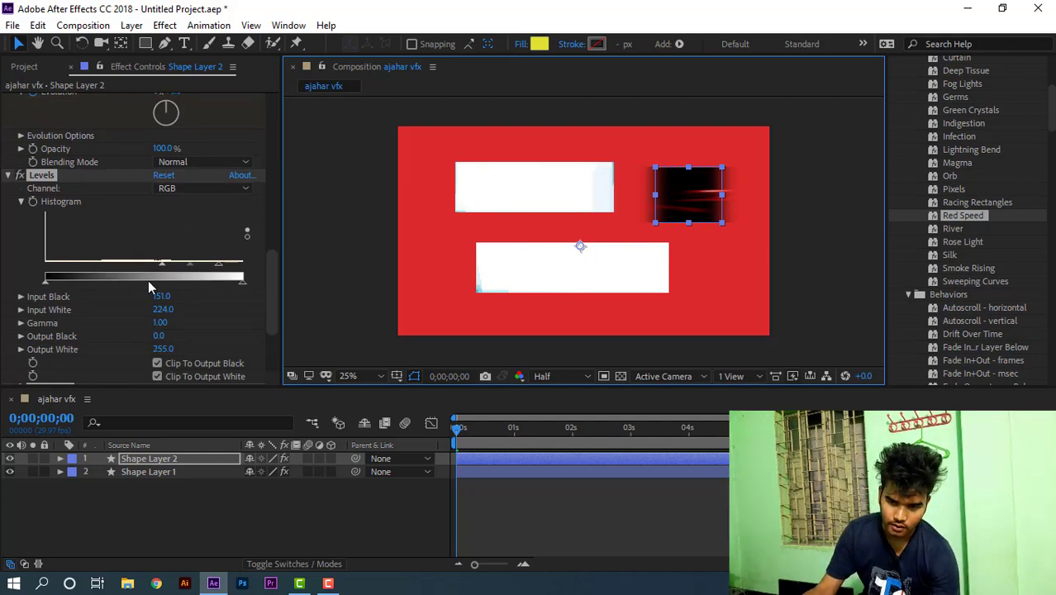
pyautogui.scroll(-3, 150, 287)
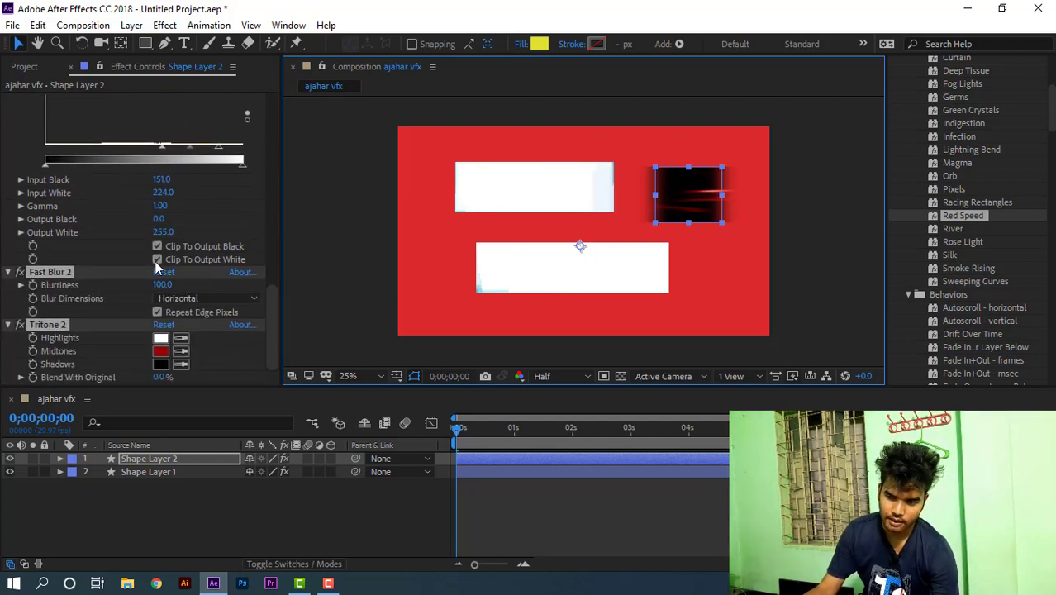
pyautogui.scroll(1, 157, 264)
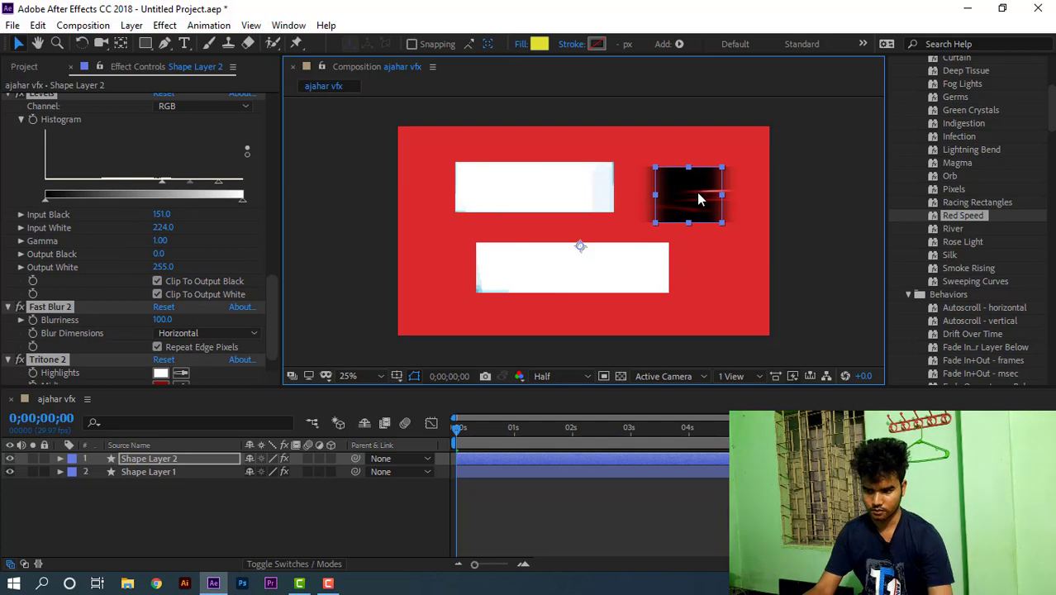
pyautogui.scroll(5, 199, 219)
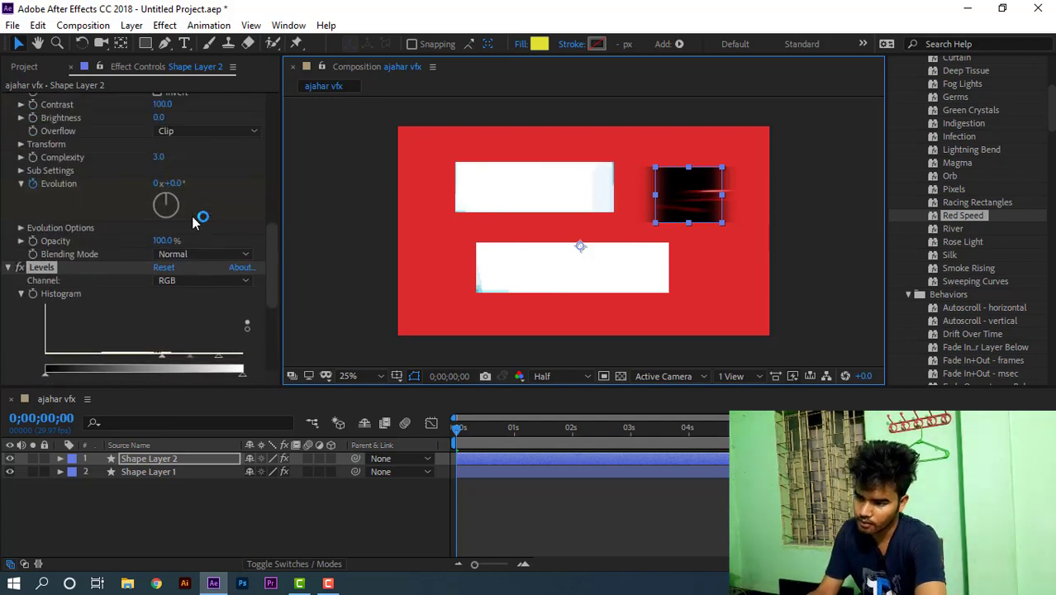
pyautogui.scroll(-10, 182, 239)
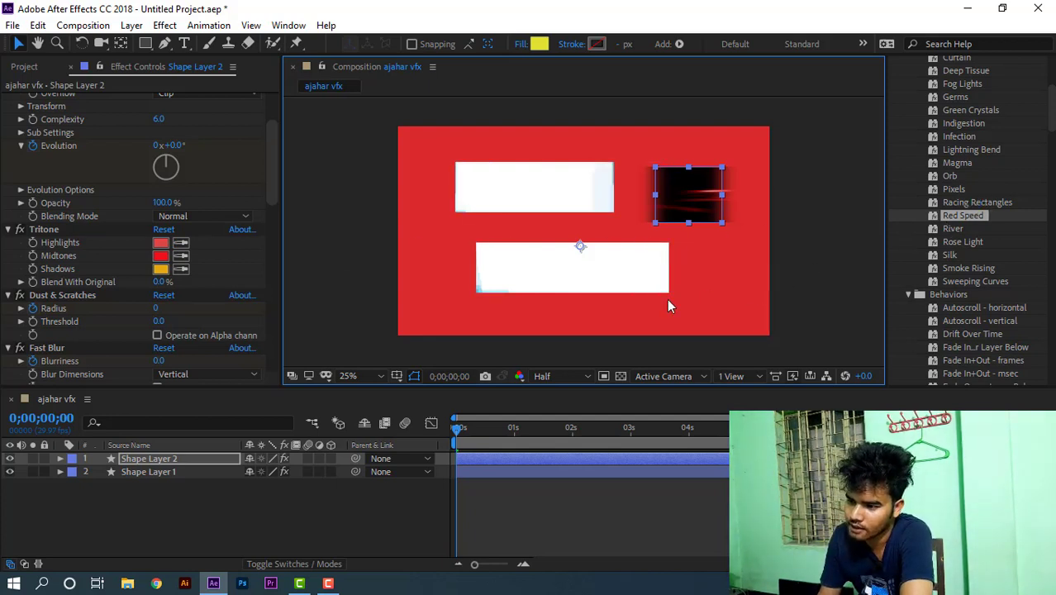
# - Close the Shape Layer 2 Effect Controls and browse the animation presets down to the Behaviors folder
pyautogui.click(178, 67)
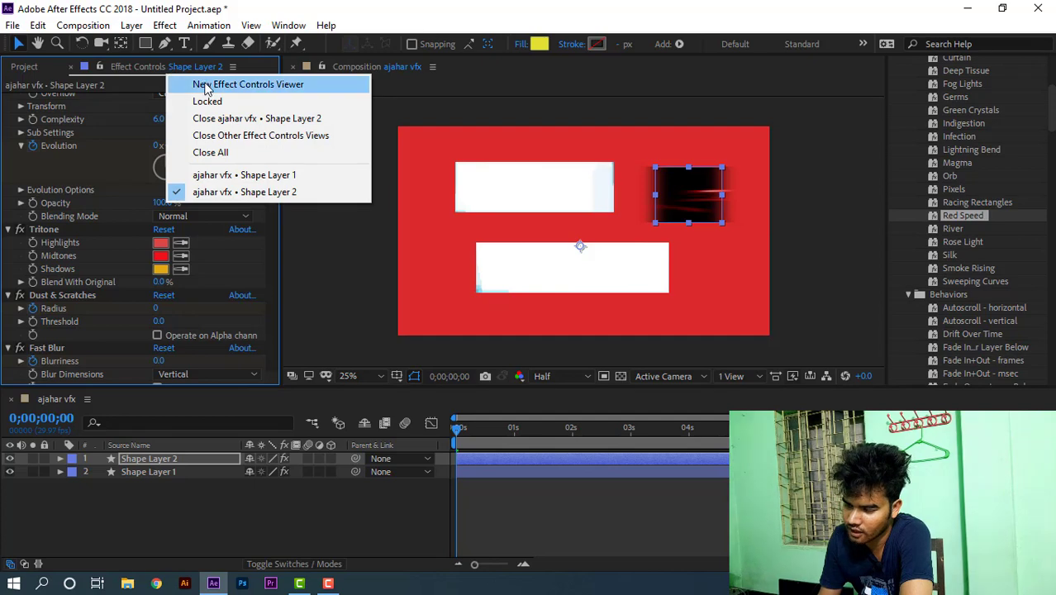
pyautogui.click(147, 71)
pyautogui.rightClick(176, 73)
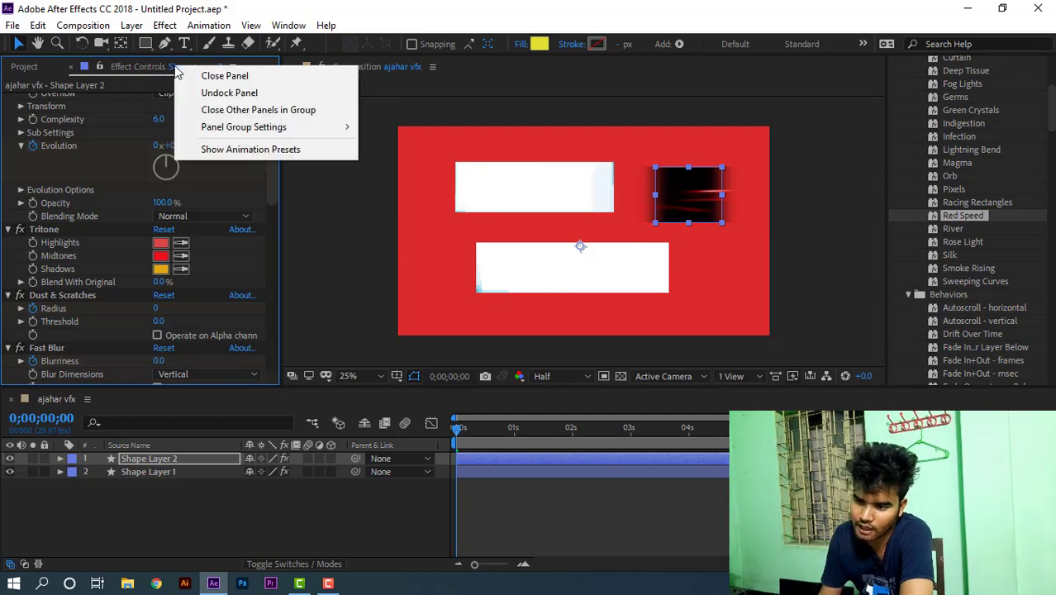
pyautogui.click(212, 75)
pyautogui.scroll(-5, 967, 162)
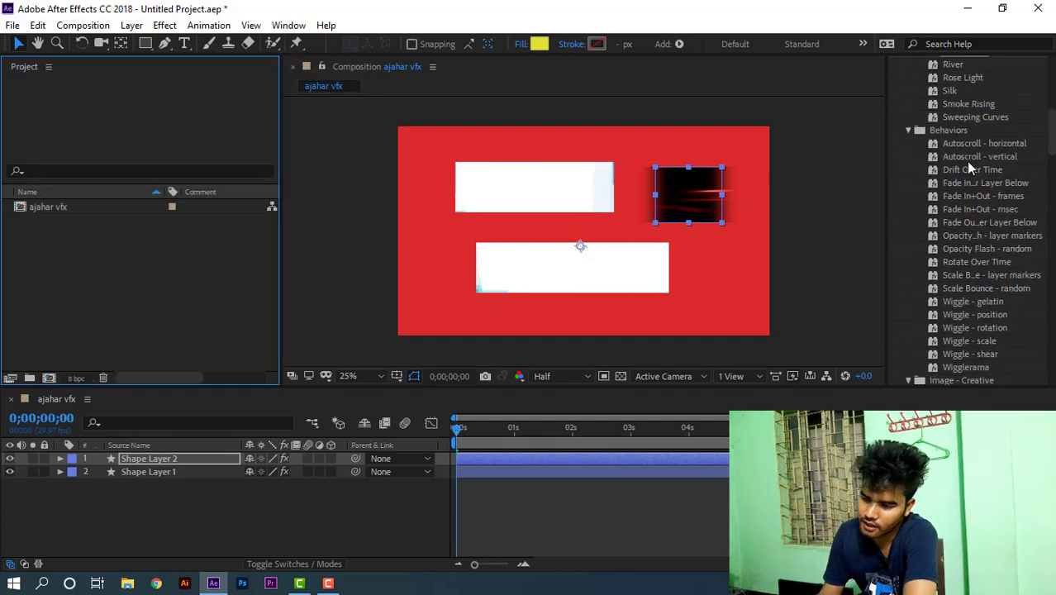
# - Look through the remaining animation preset folders and collapse the Animation Presets category
pyautogui.scroll(-20, 967, 161)
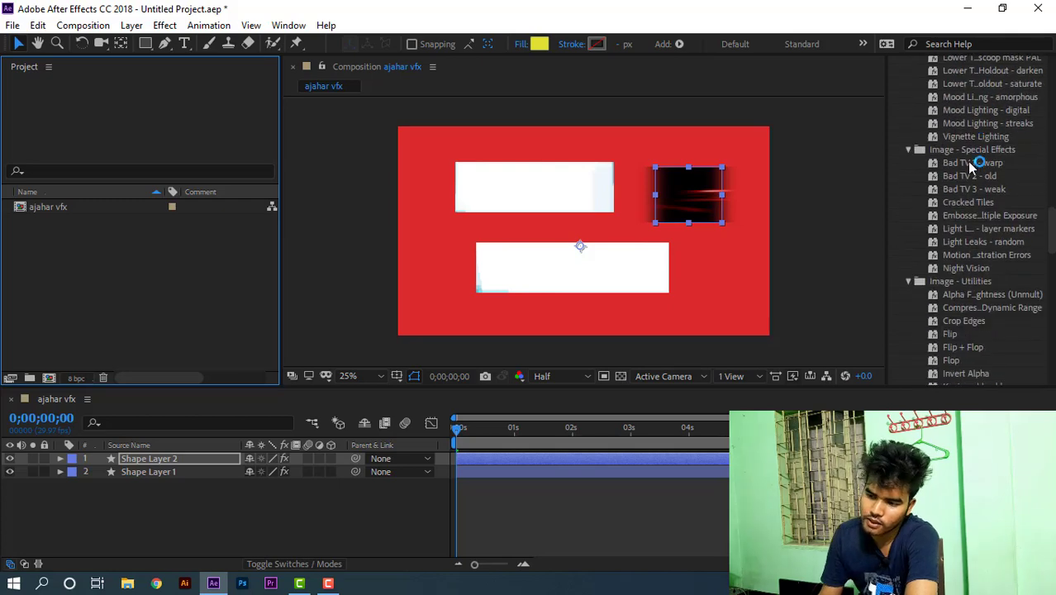
pyautogui.scroll(20, 967, 165)
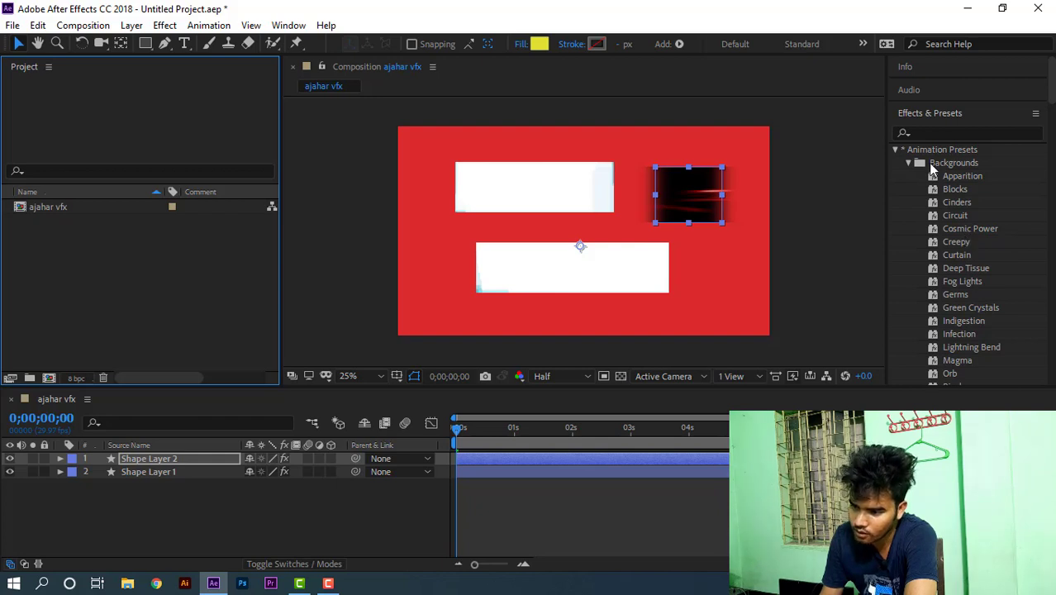
pyautogui.click(898, 151)
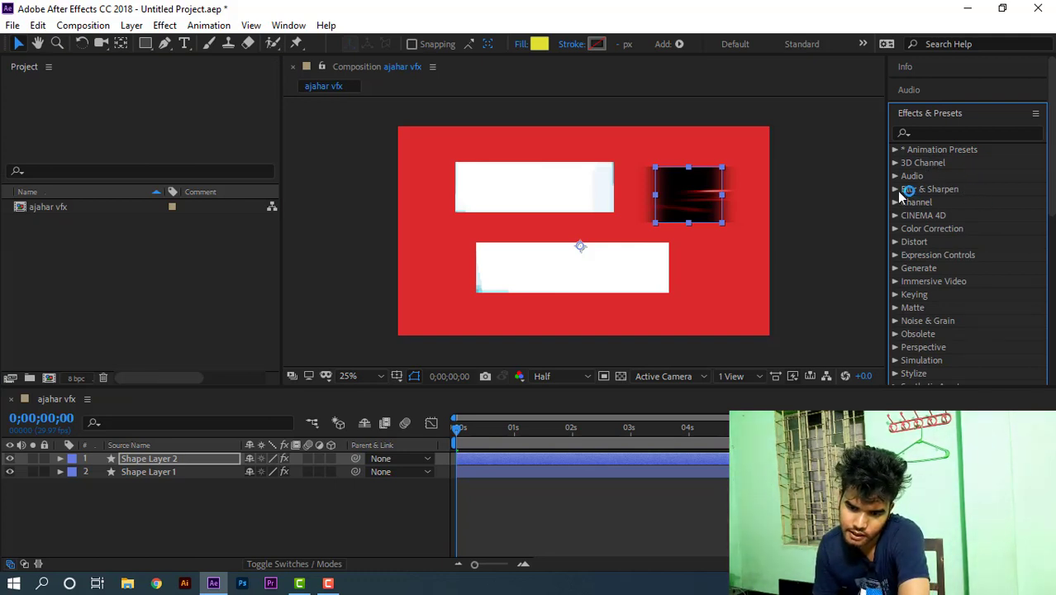
# - Apply the Bilateral Blur and CC Radial Blur effects from the Blur & Sharpen category to Shape Layer 1
pyautogui.click(896, 189)
pyautogui.scroll(-3, 970, 196)
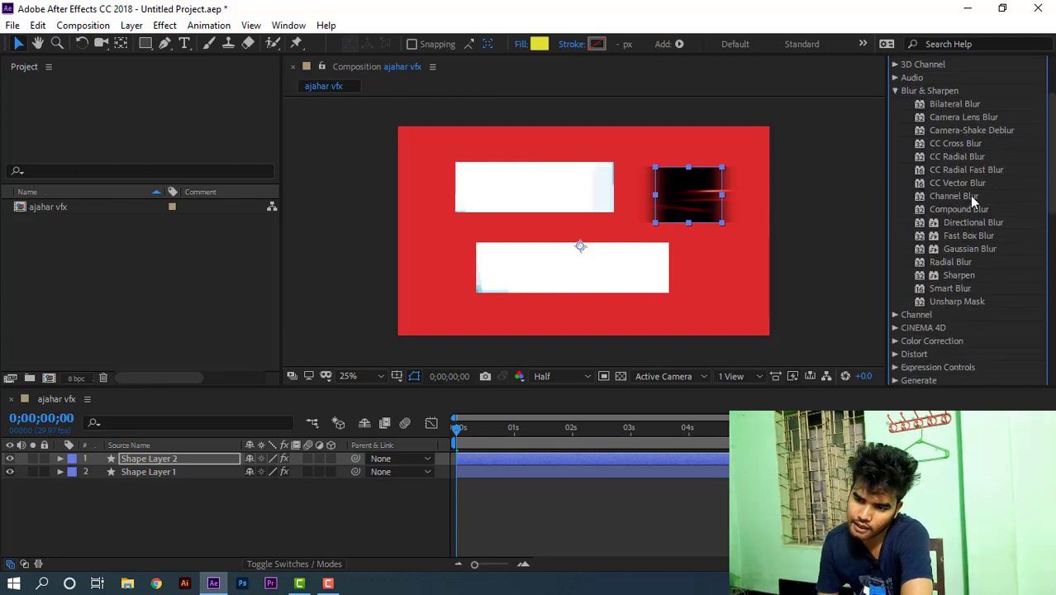
pyautogui.scroll(1, 970, 195)
pyautogui.click(945, 140)
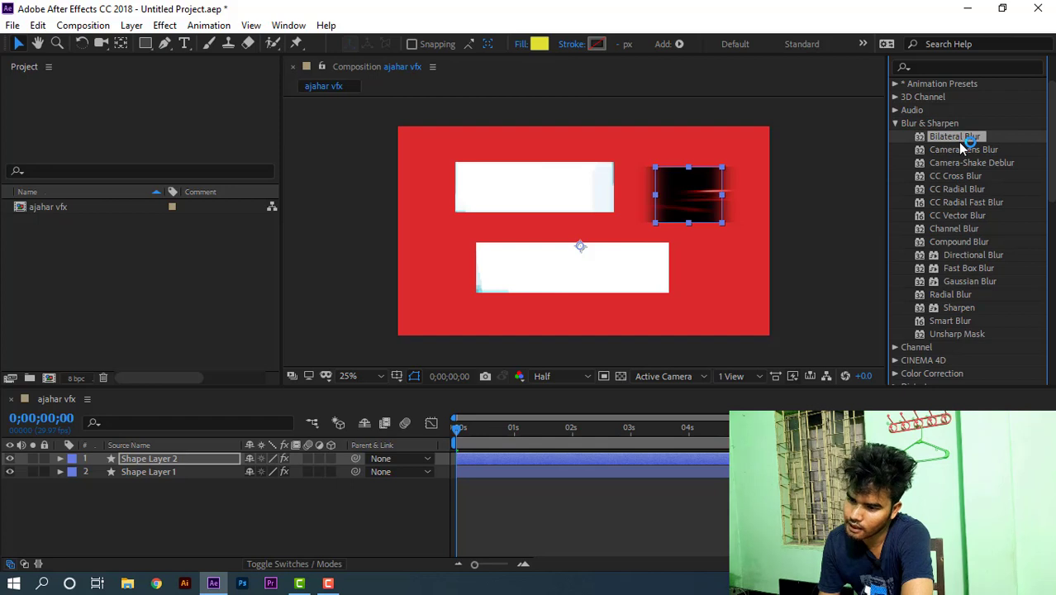
pyautogui.moveTo(953, 141); pyautogui.dragTo(172, 472)
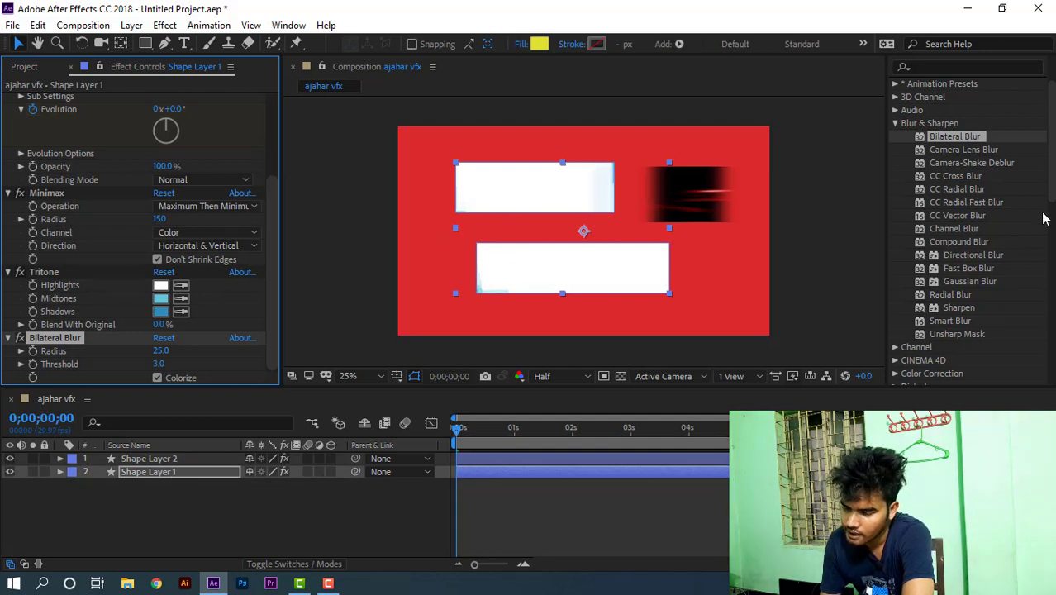
pyautogui.click(952, 190)
pyautogui.moveTo(952, 189); pyautogui.dragTo(172, 473)
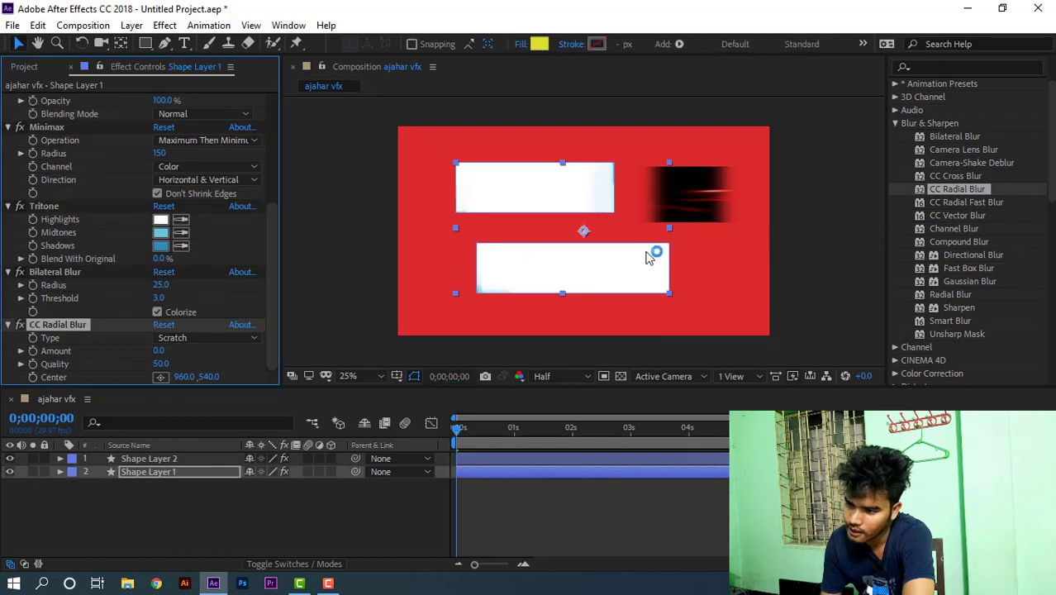
# - Apply the Auto Color effect from the Color Correction category to Shape Layer 1
pyautogui.scroll(-3, 953, 219)
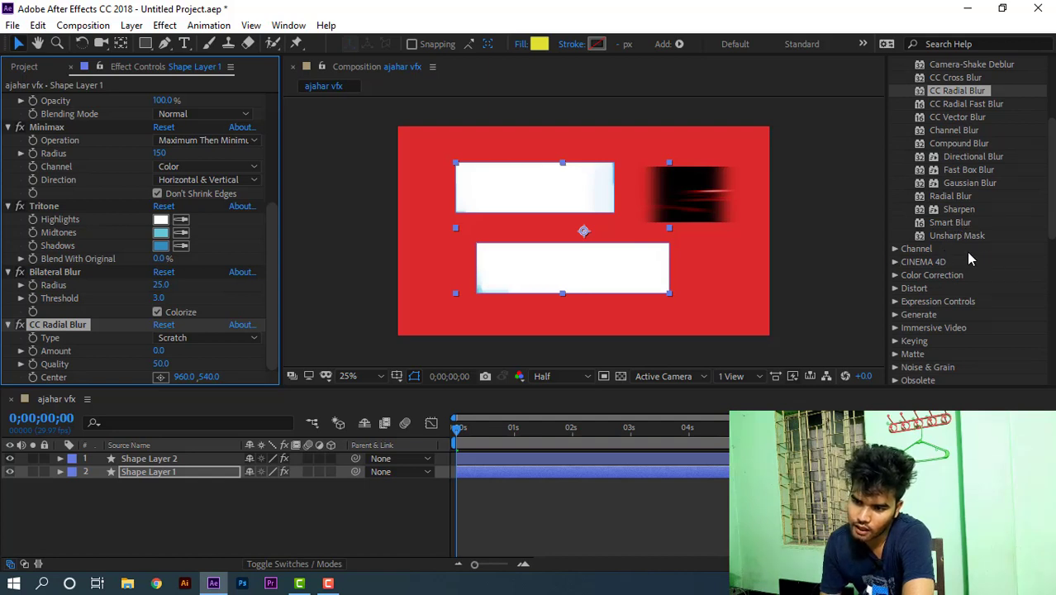
pyautogui.scroll(-1, 969, 259)
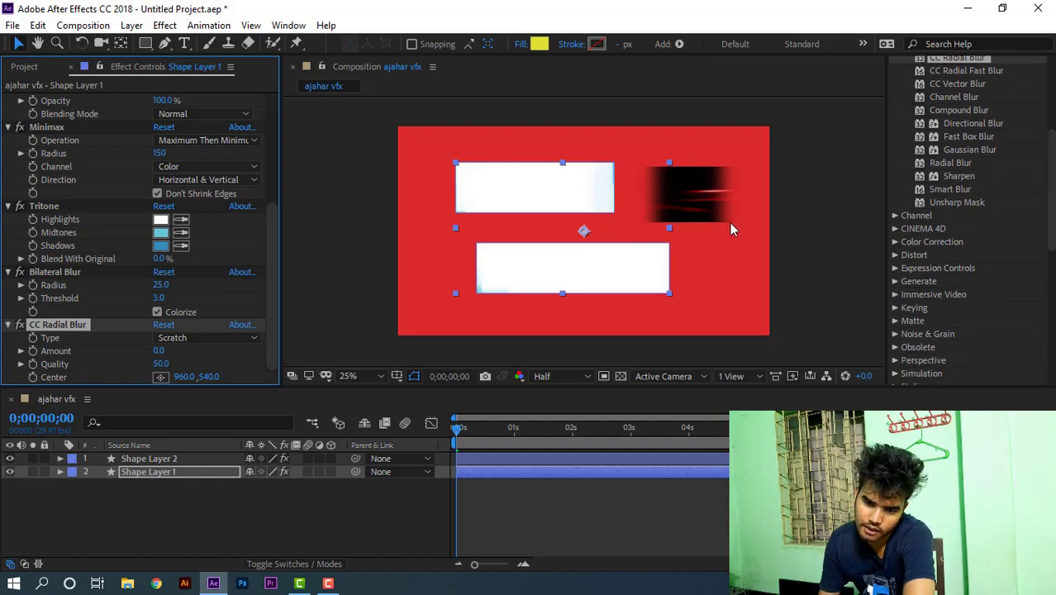
pyautogui.click(896, 243)
pyautogui.scroll(-2, 977, 244)
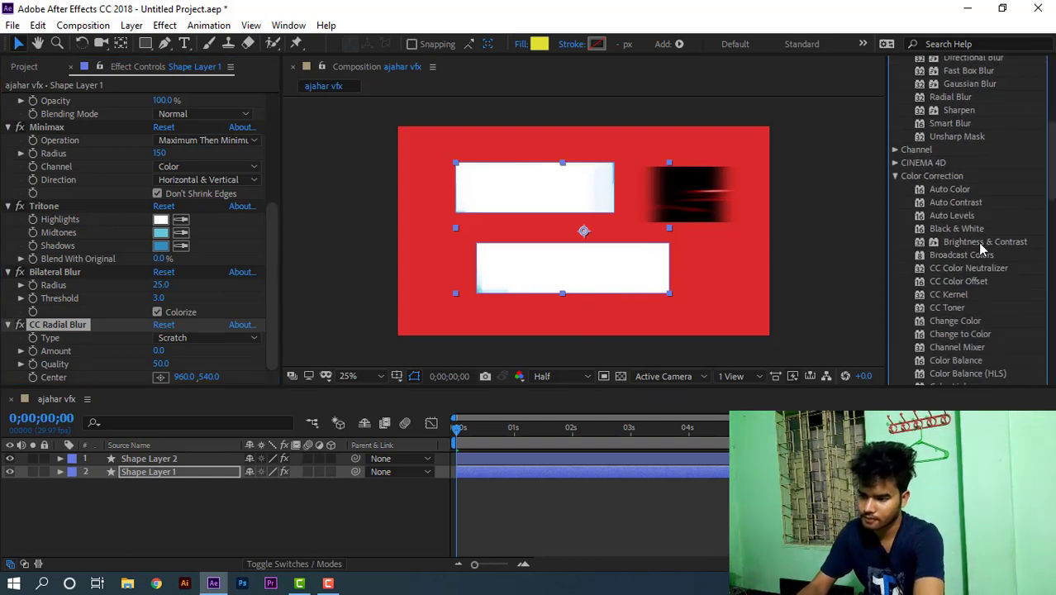
pyautogui.click(953, 190)
pyautogui.moveTo(952, 192); pyautogui.dragTo(198, 471)
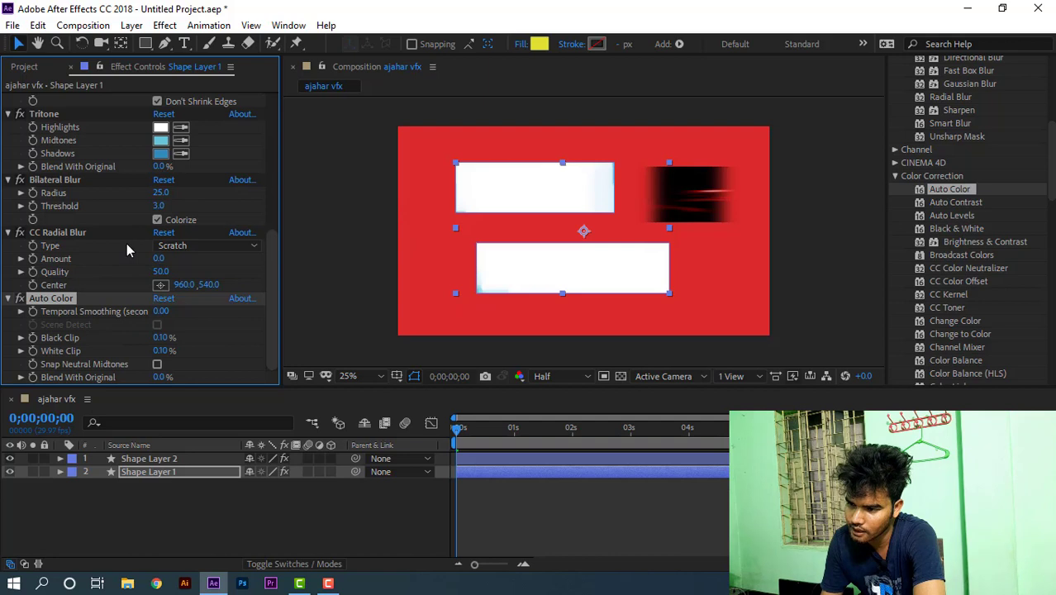
# - Apply the CC Lens effect from the Distort category to Shape Layer 1
pyautogui.scroll(-10, 1017, 220)
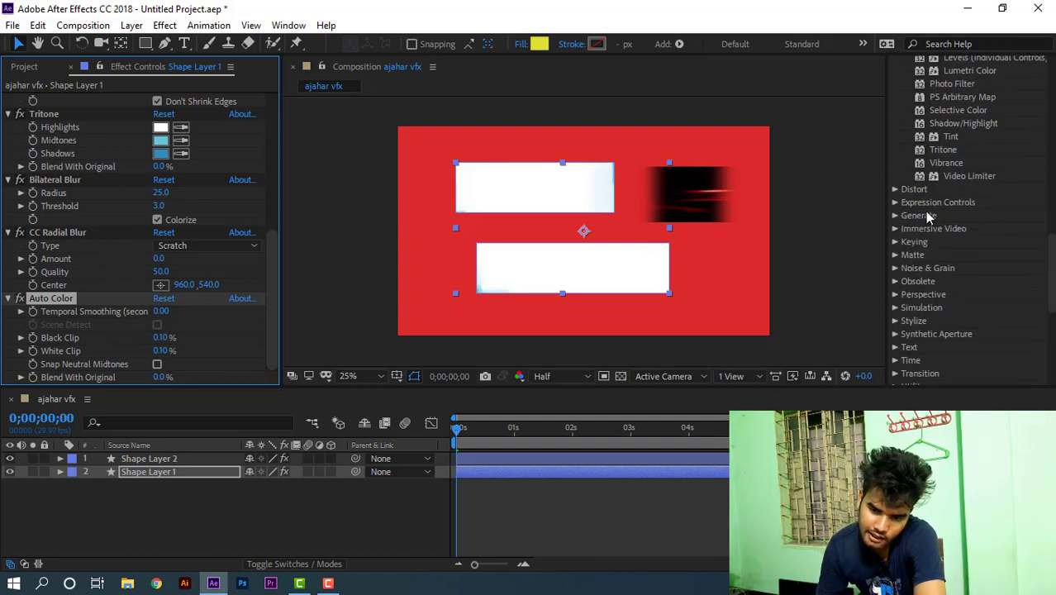
pyautogui.click(895, 189)
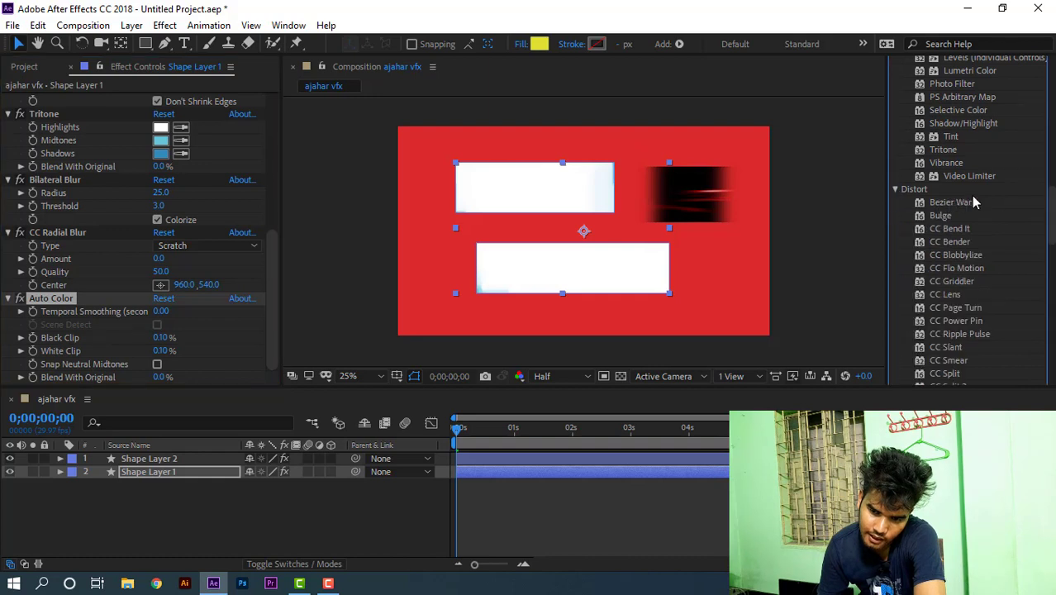
pyautogui.scroll(-4, 974, 198)
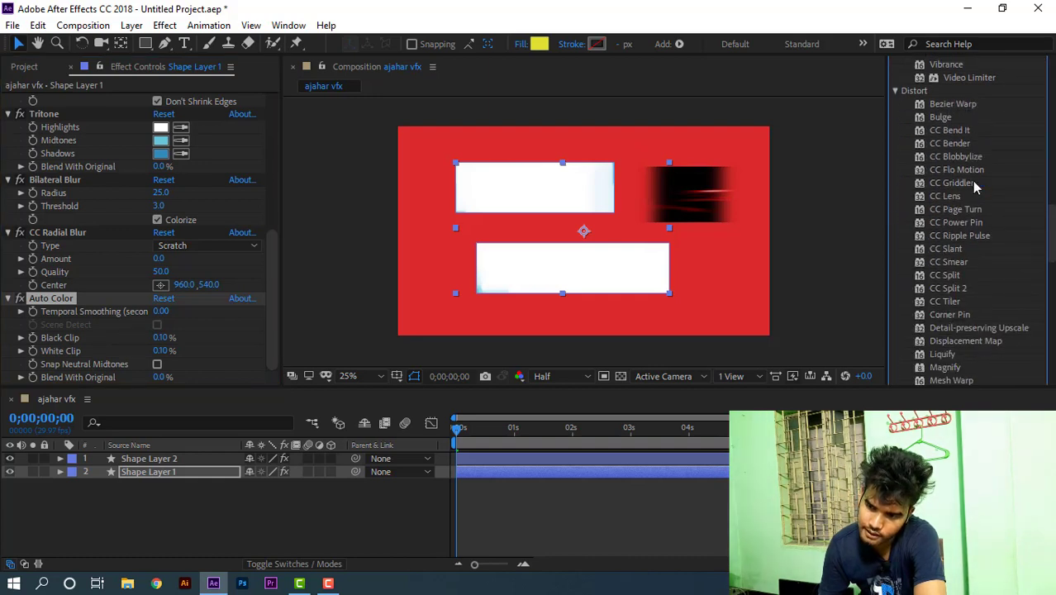
pyautogui.moveTo(945, 195); pyautogui.dragTo(188, 471)
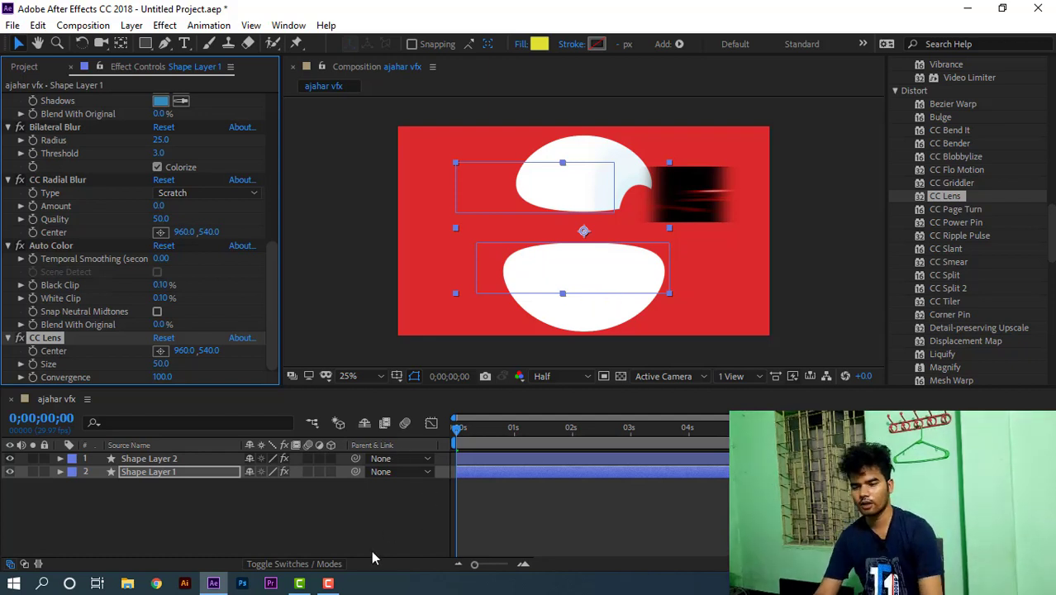
pyautogui.click(328, 583)
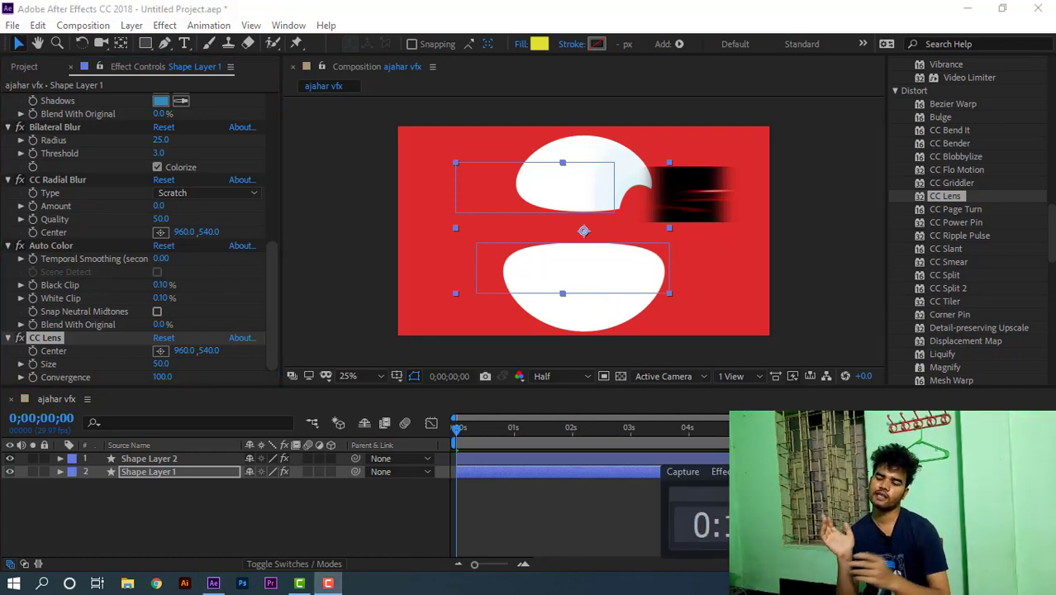
pyautogui.click(997, 472)
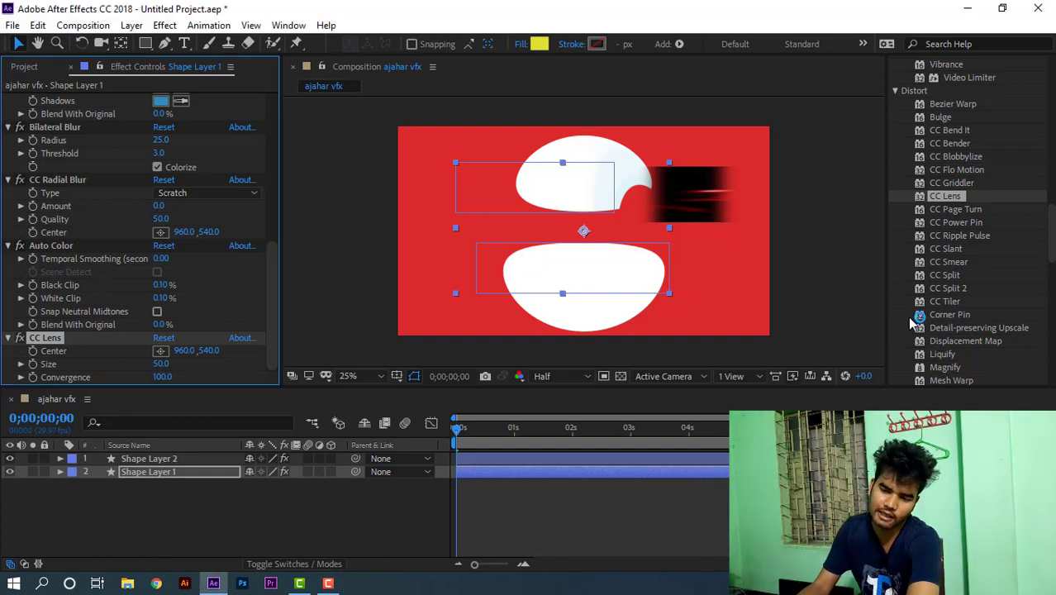
# - Close the Shape Layer 1 Effect Controls and apply the Brush Strokes effect from the Stylize category to Shape Layer 1
pyautogui.scroll(-10, 953, 258)
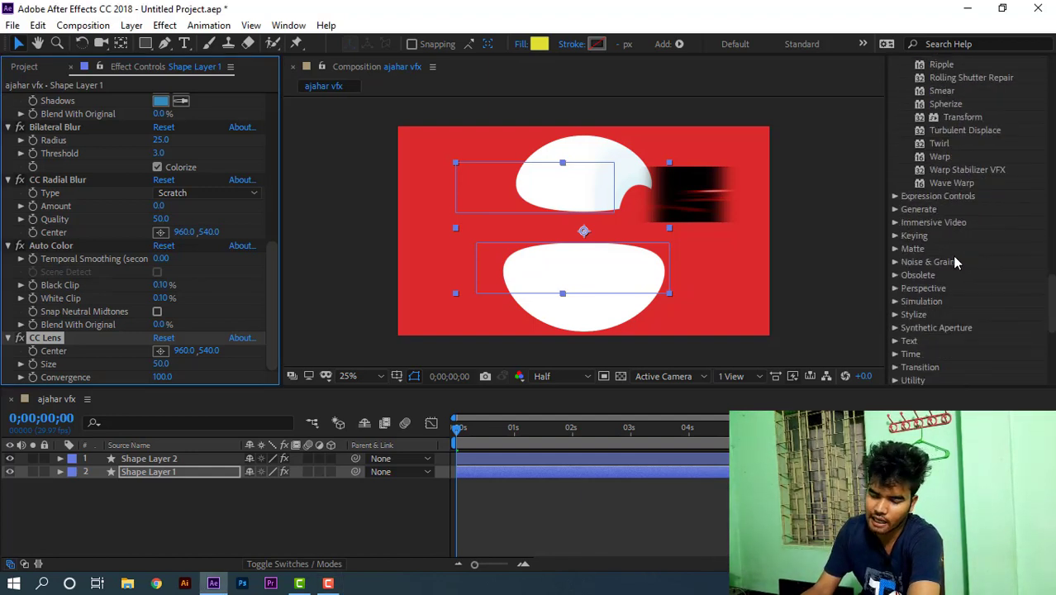
pyautogui.scroll(-5, 954, 262)
pyautogui.scroll(5, 951, 266)
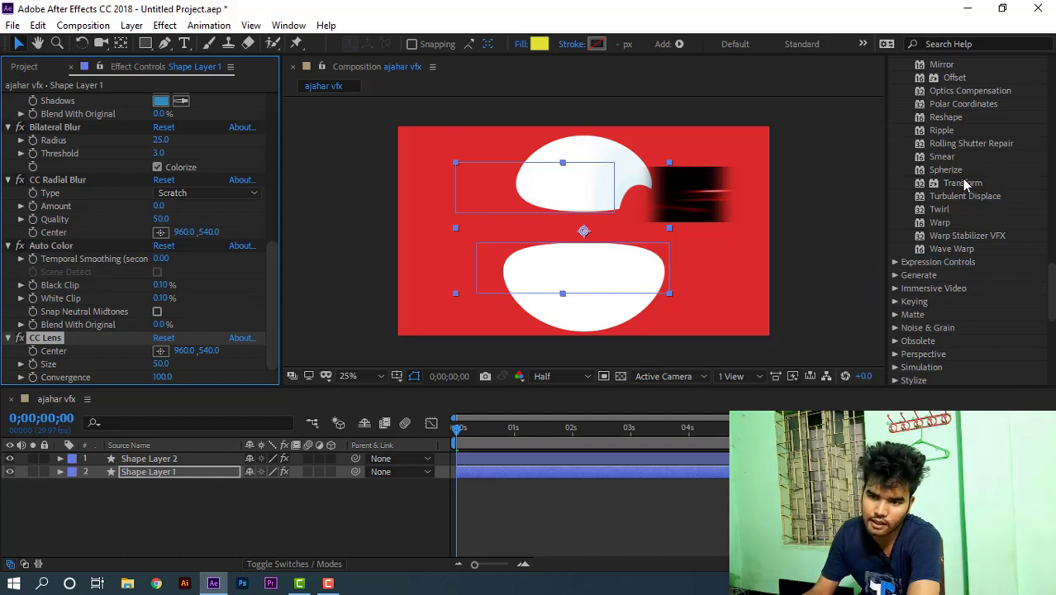
pyautogui.scroll(-4, 964, 183)
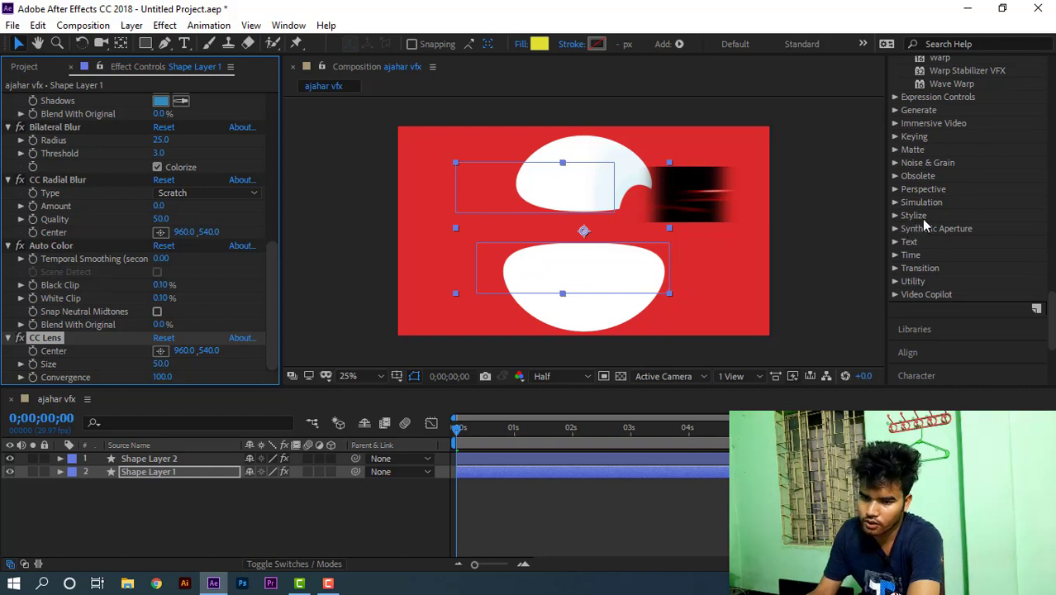
pyautogui.click(896, 216)
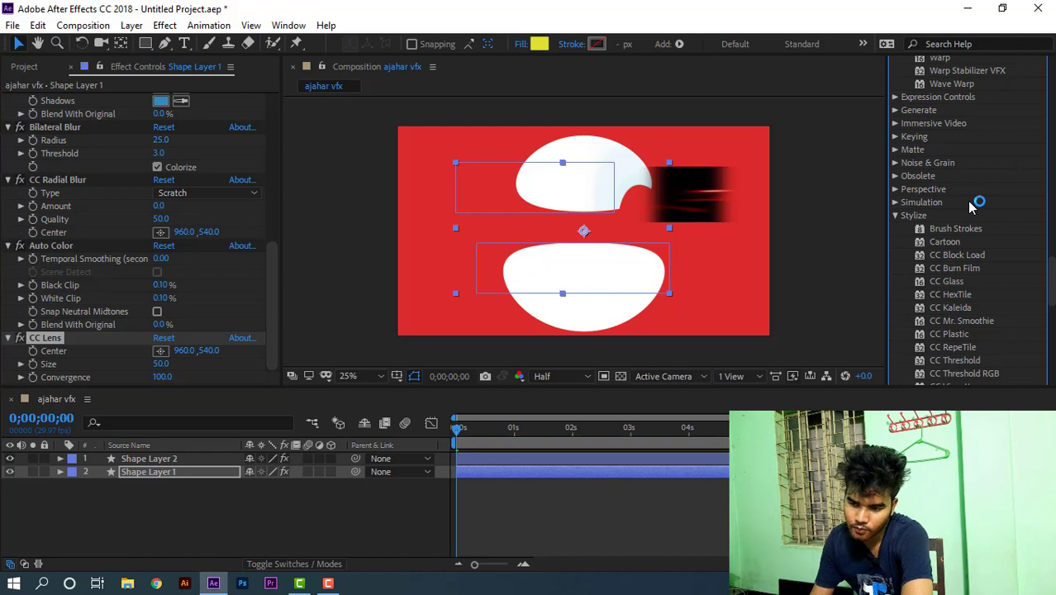
pyautogui.scroll(-2, 972, 209)
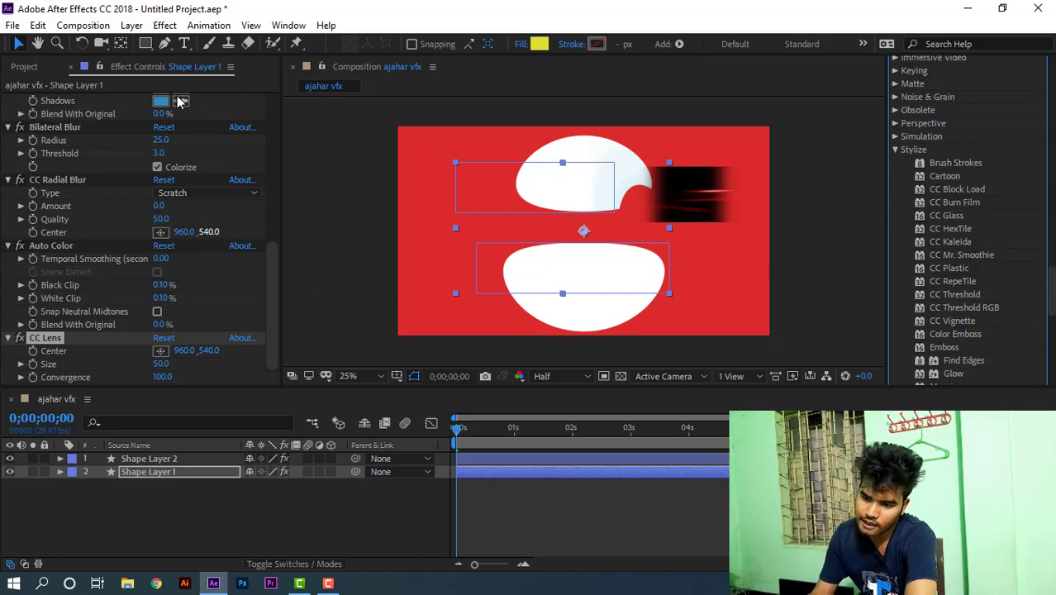
pyautogui.rightClick(141, 71)
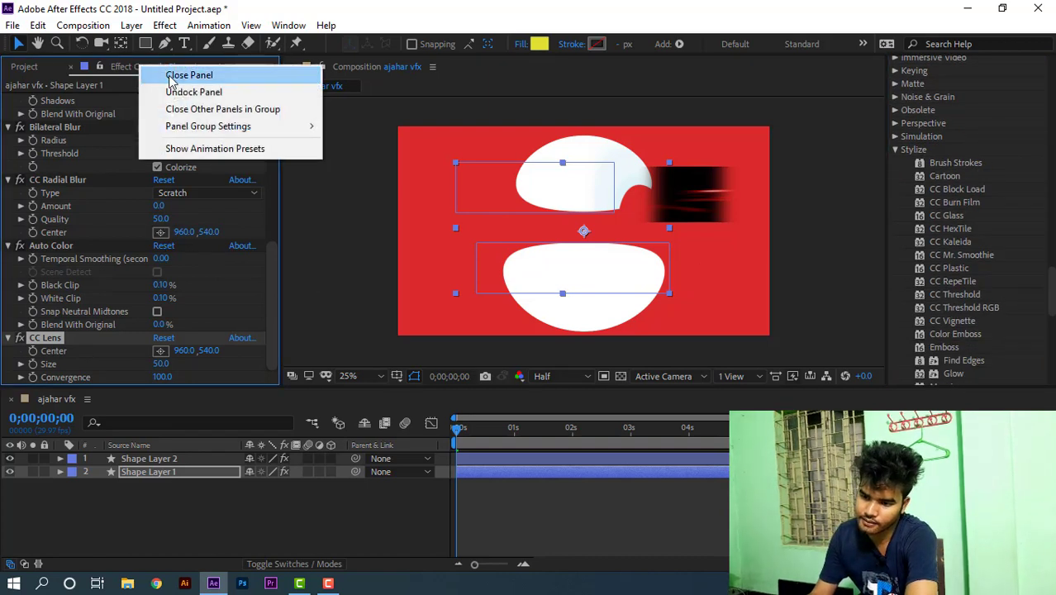
pyautogui.click(169, 73)
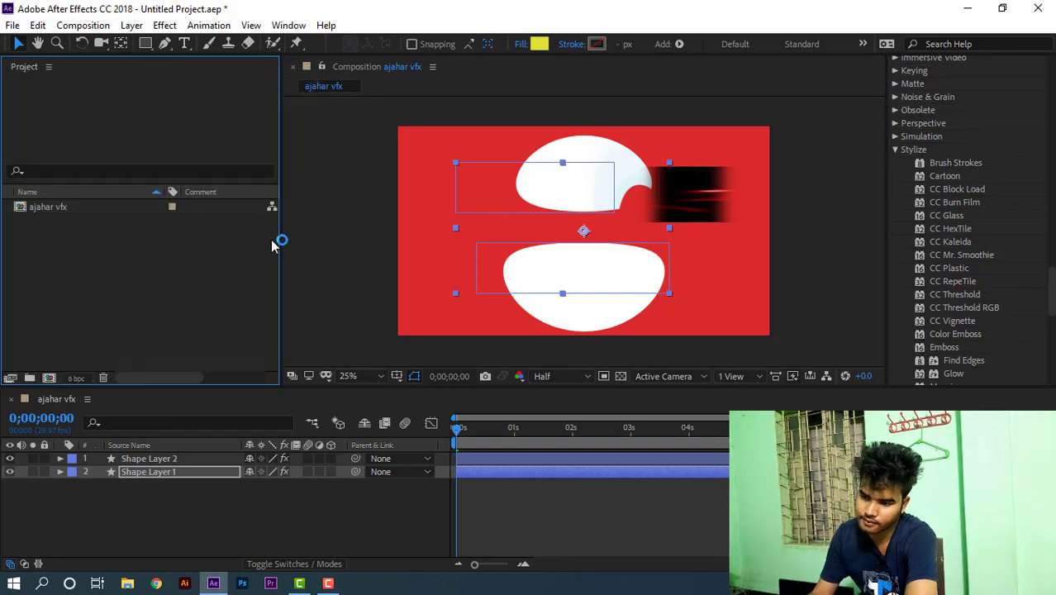
pyautogui.click(942, 164)
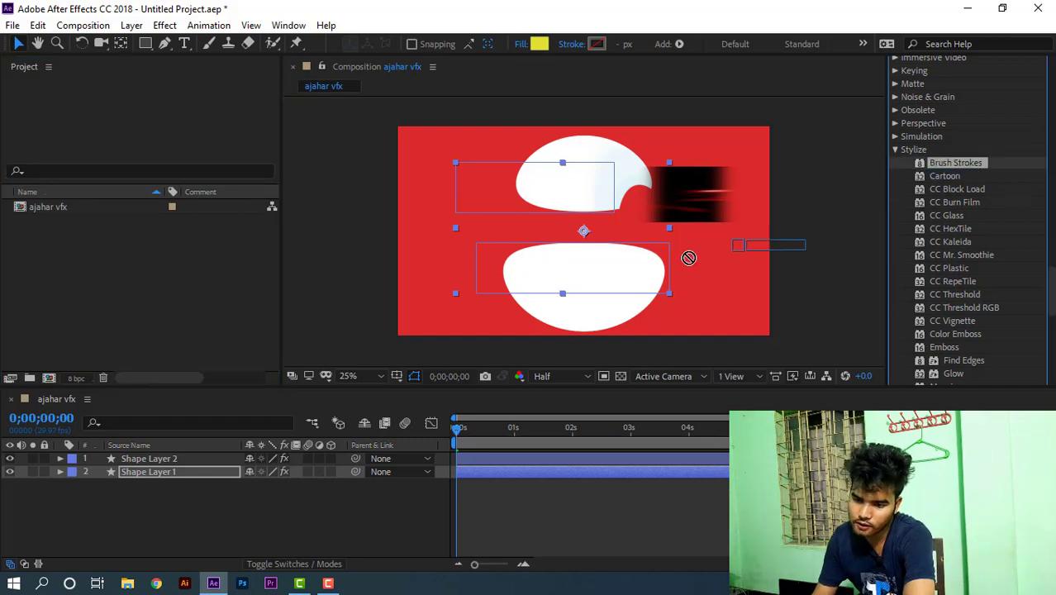
pyautogui.press('Return')
pyautogui.moveTo(157, 471); pyautogui.dragTo(158, 471)
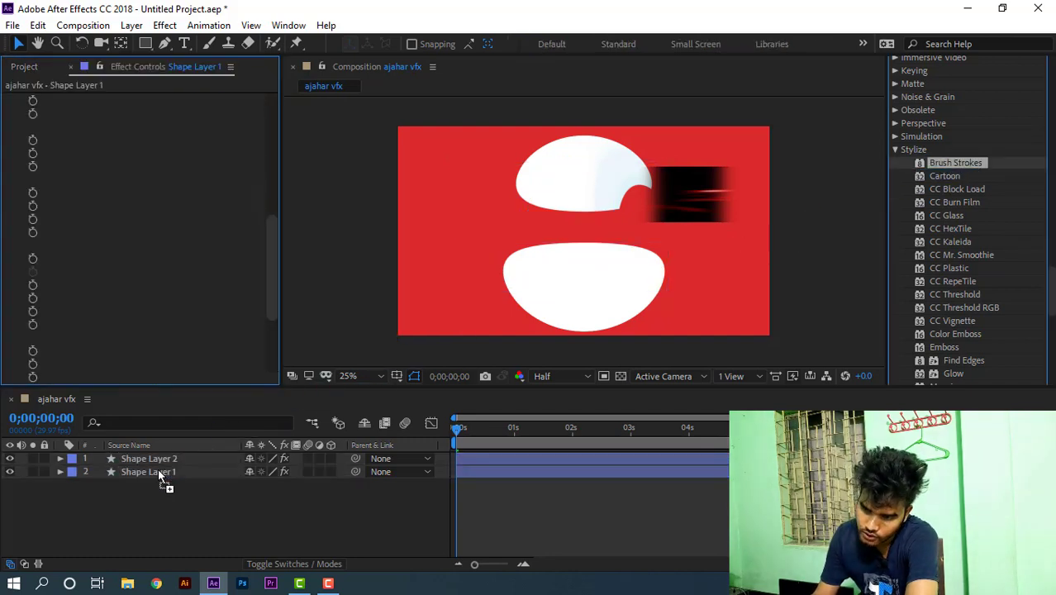
# - Move the Shape Layer 1 shapes slightly up and to the left within the composition
pyautogui.moveTo(584, 291); pyautogui.dragTo(531, 280)
pyautogui.moveTo(594, 221); pyautogui.dragTo(626, 224)
# - Pick the Color Emboss effect from the Stylize category
pyautogui.scroll(-3, 934, 256)
pyautogui.click(951, 269)
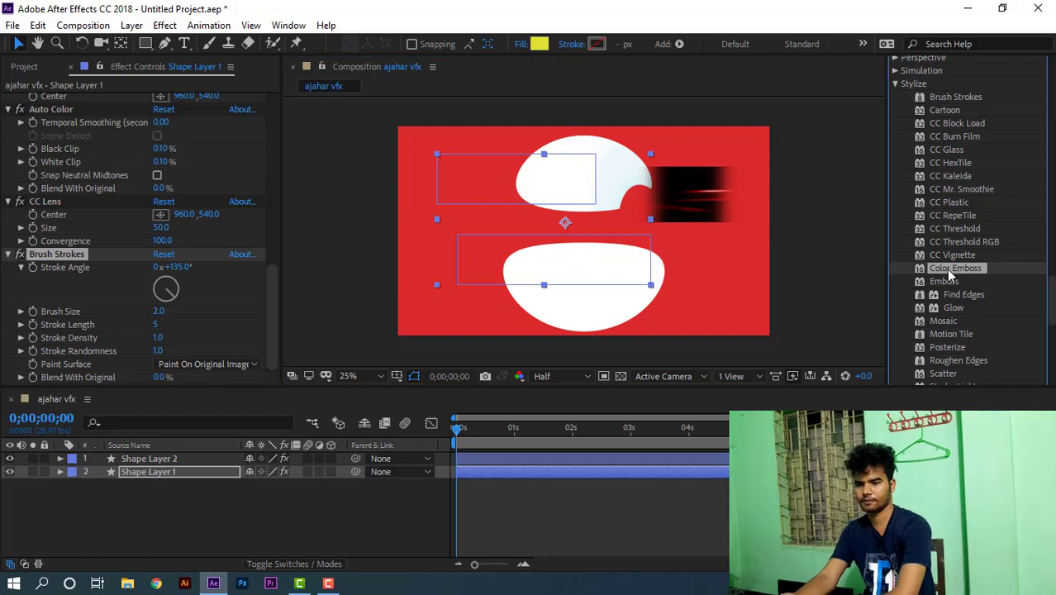